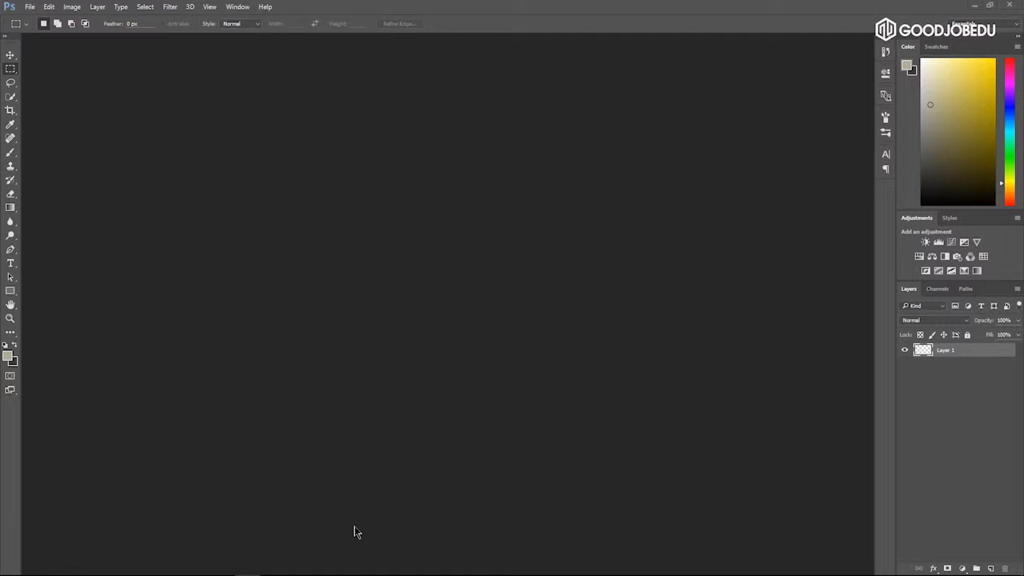
Switch to the Edge browser and look over Adobe's free trial downloads page.
mouse_move(290, 574)
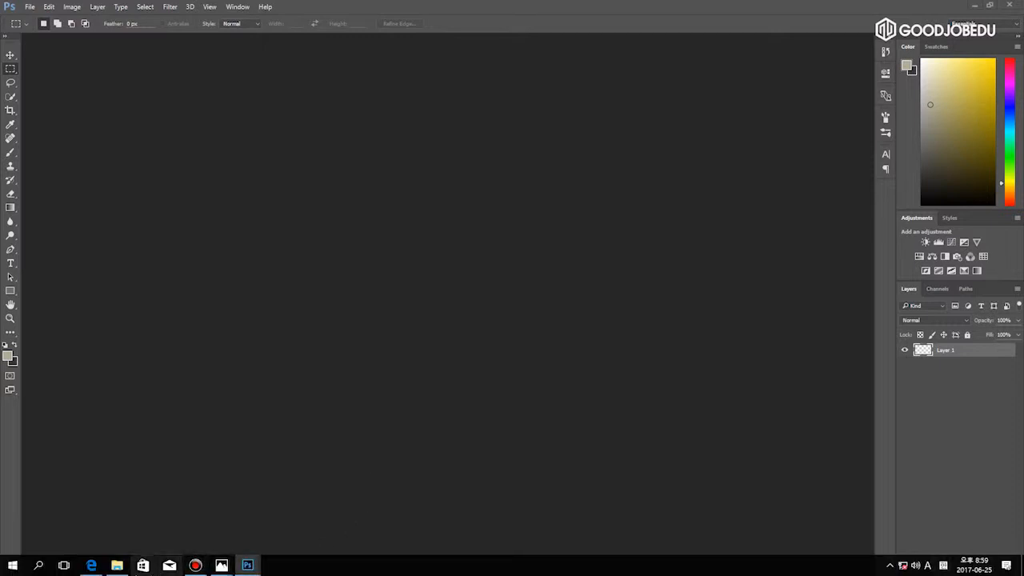
click(91, 564)
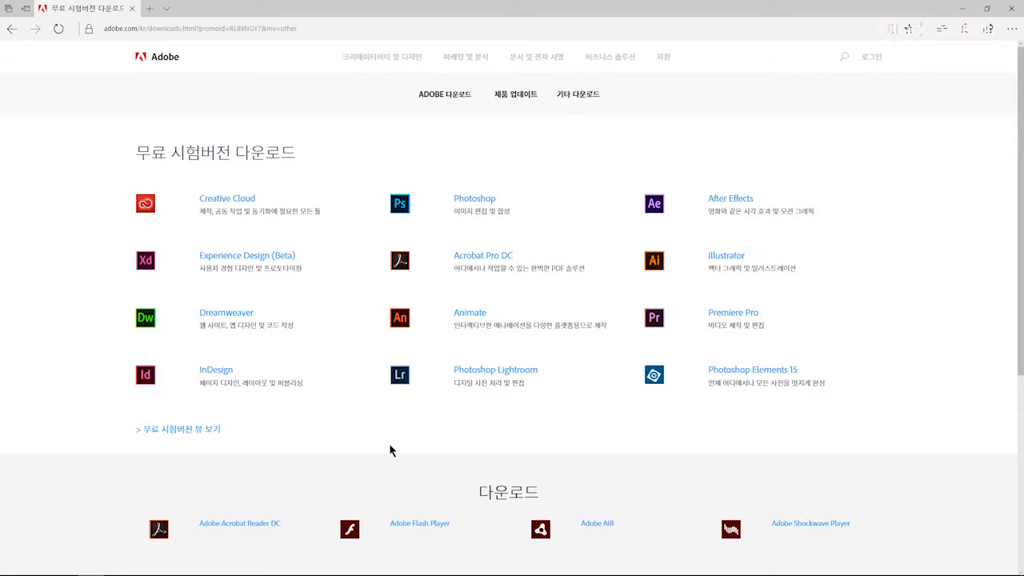
click(667, 60)
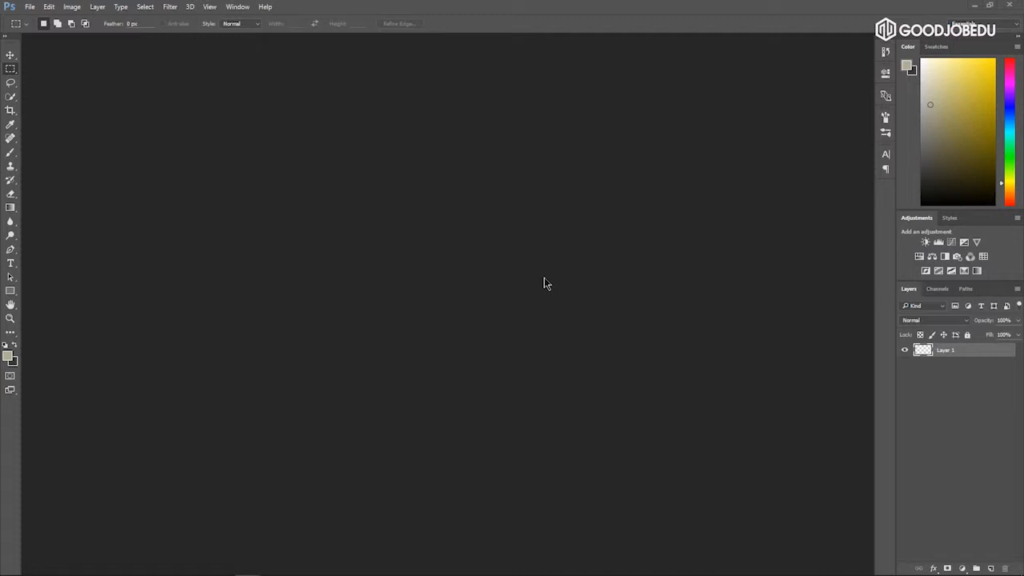
Go through the Move, Rectangular Marquee, Lasso, Quick Selection, Crop and Eyedropper tools to examine the options each one offers.
key(v)
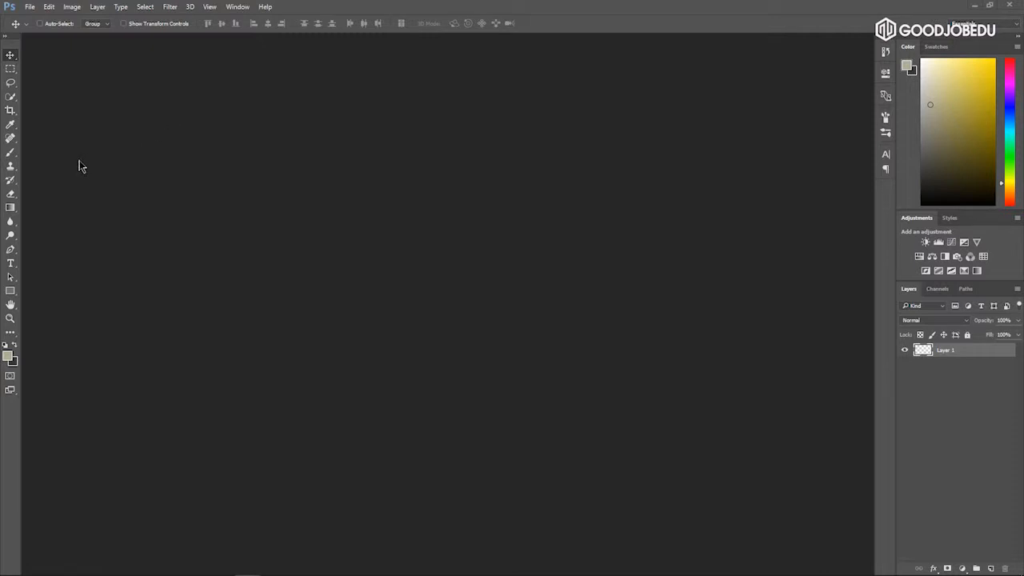
key(ctrl)
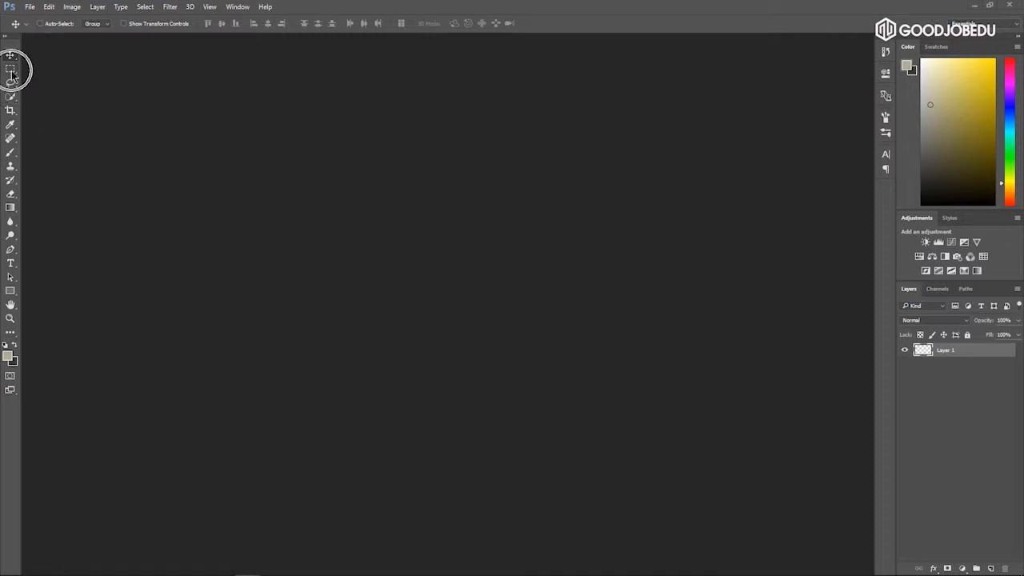
click(11, 78)
click(10, 69)
click(10, 82)
click(10, 98)
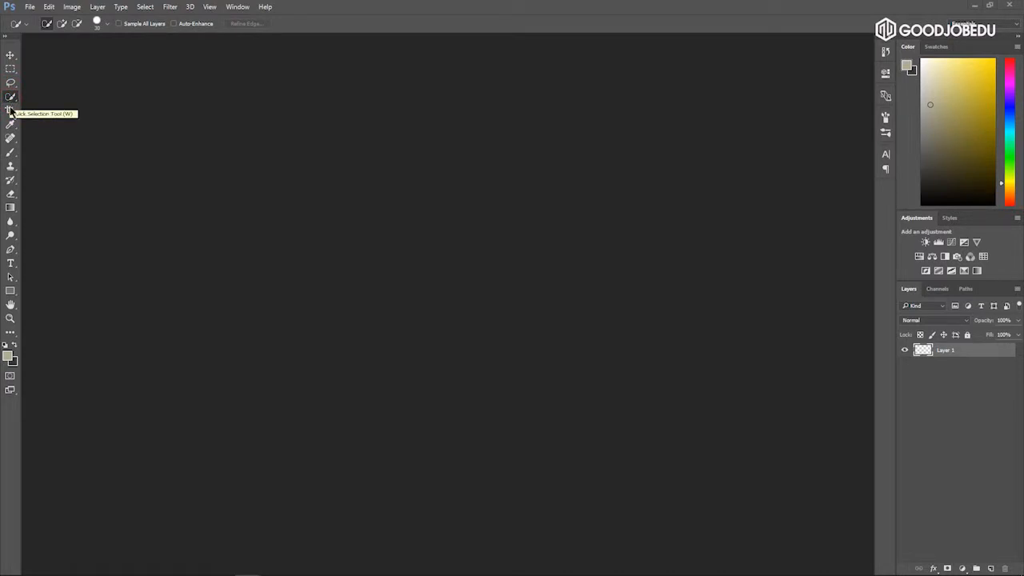
click(10, 111)
click(10, 124)
click(10, 110)
click(10, 82)
click(11, 68)
click(10, 55)
click(10, 69)
click(11, 82)
click(10, 97)
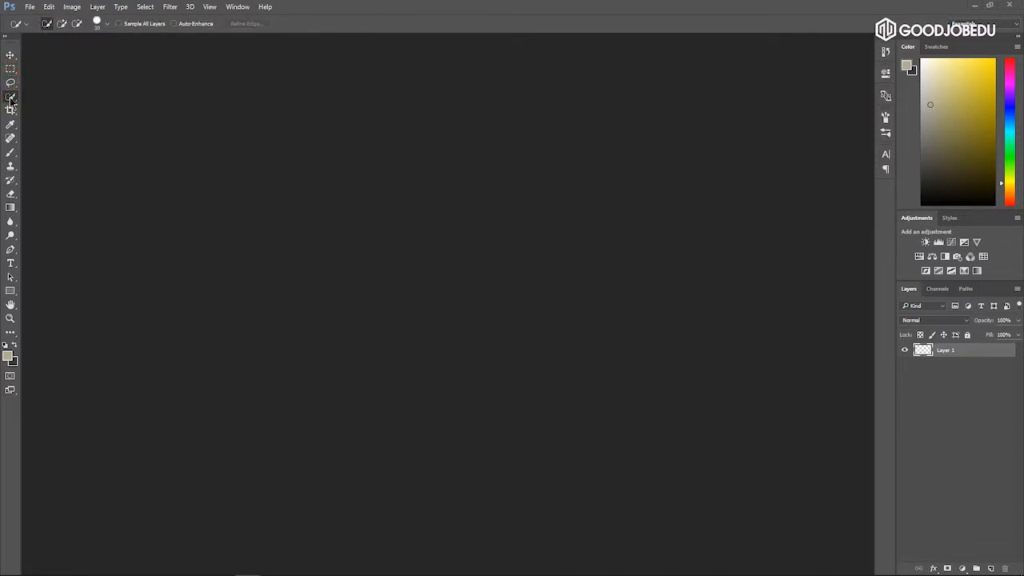
Examine the main interface areas with the Move tool active, including the tool options and the color and adjustment areas.
click(10, 56)
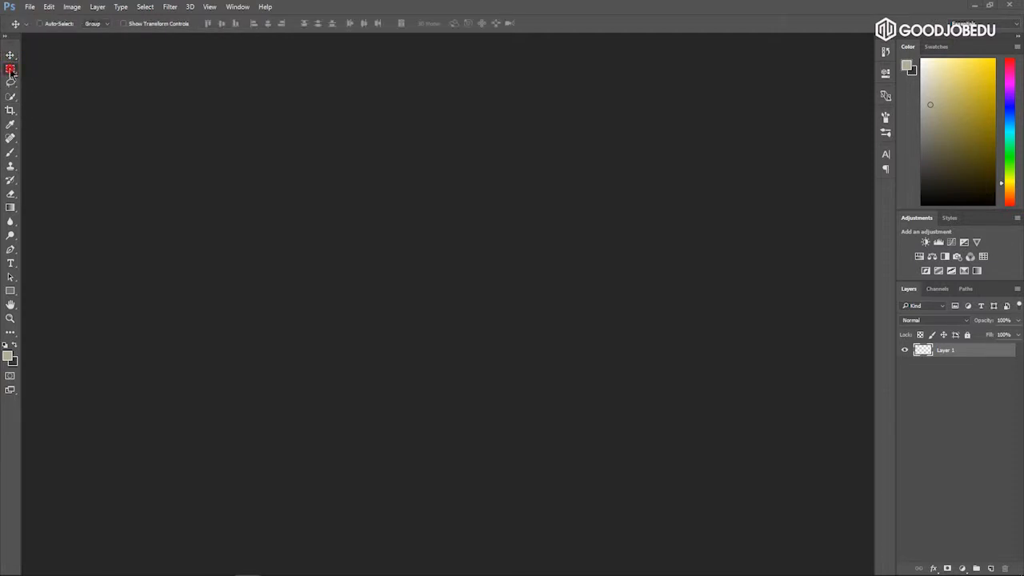
click(35, 11)
click(30, 8)
click(11, 68)
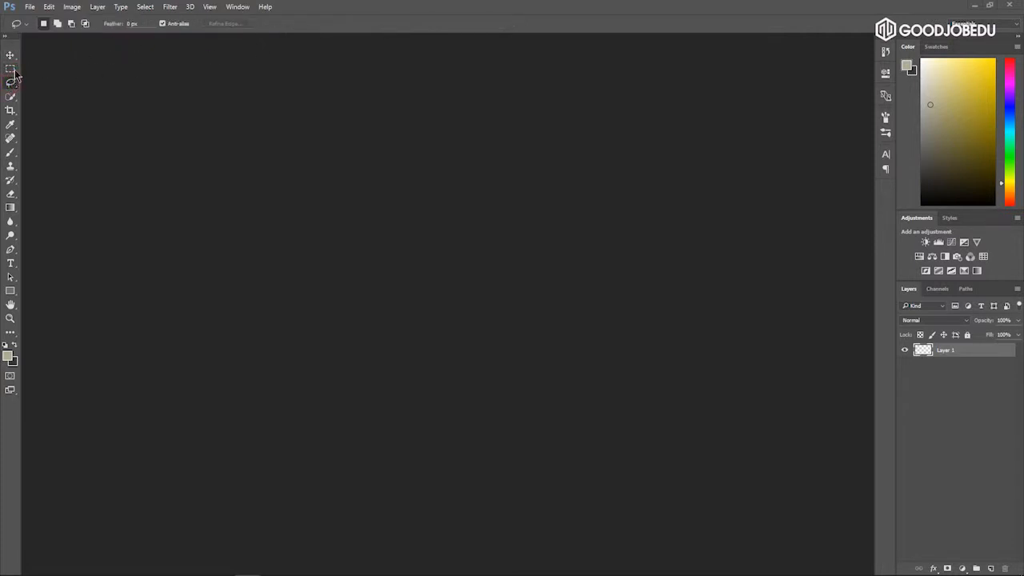
click(11, 55)
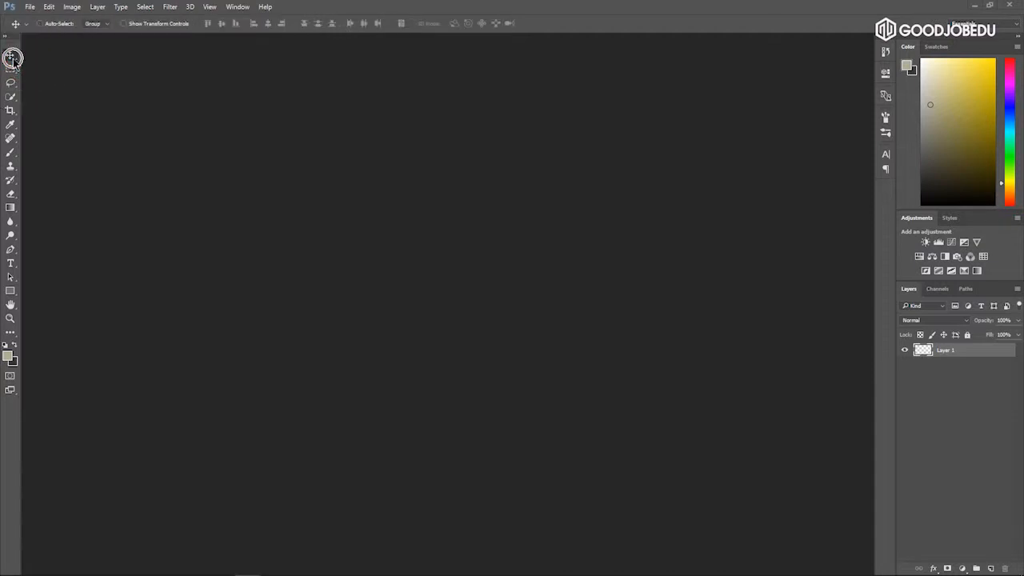
click(114, 26)
click(293, 32)
click(919, 134)
Reset the Essentials workspace to its default layout.
click(240, 10)
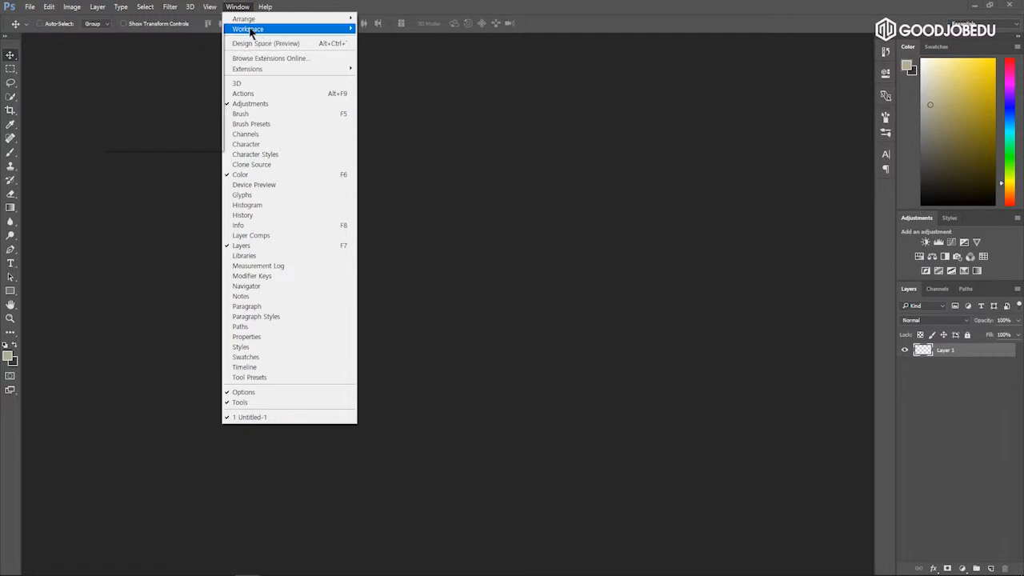
click(249, 29)
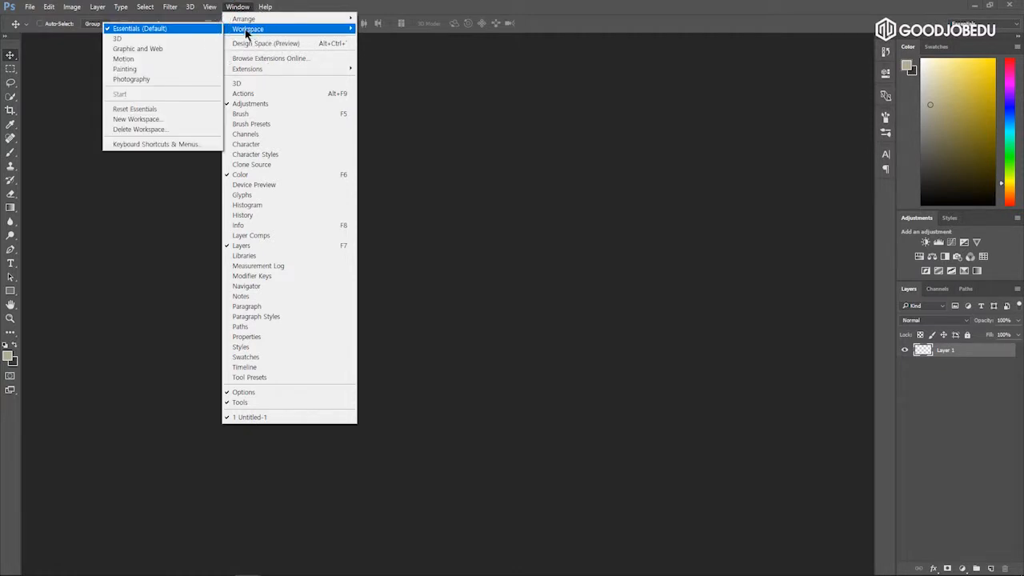
click(211, 30)
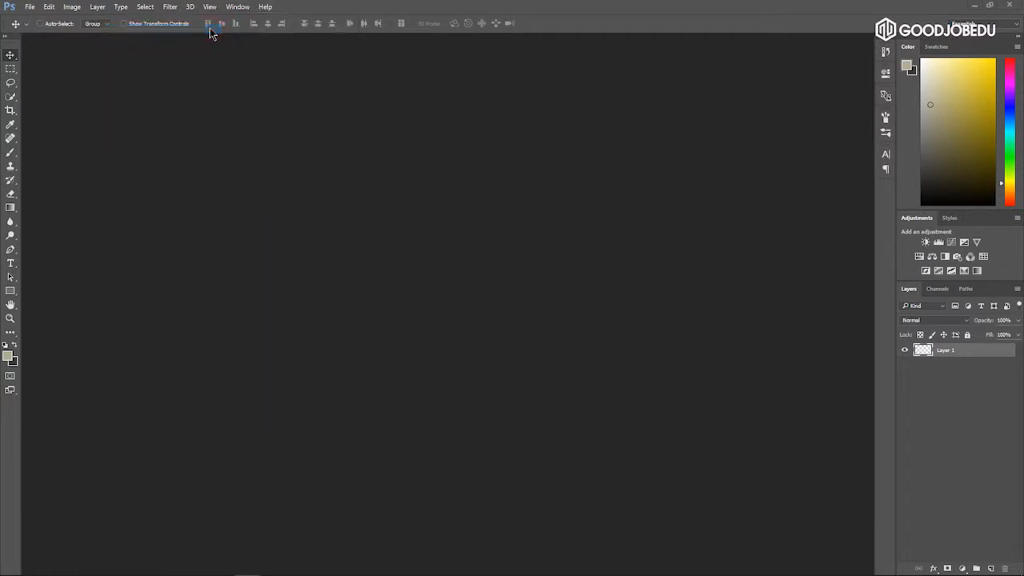
click(237, 6)
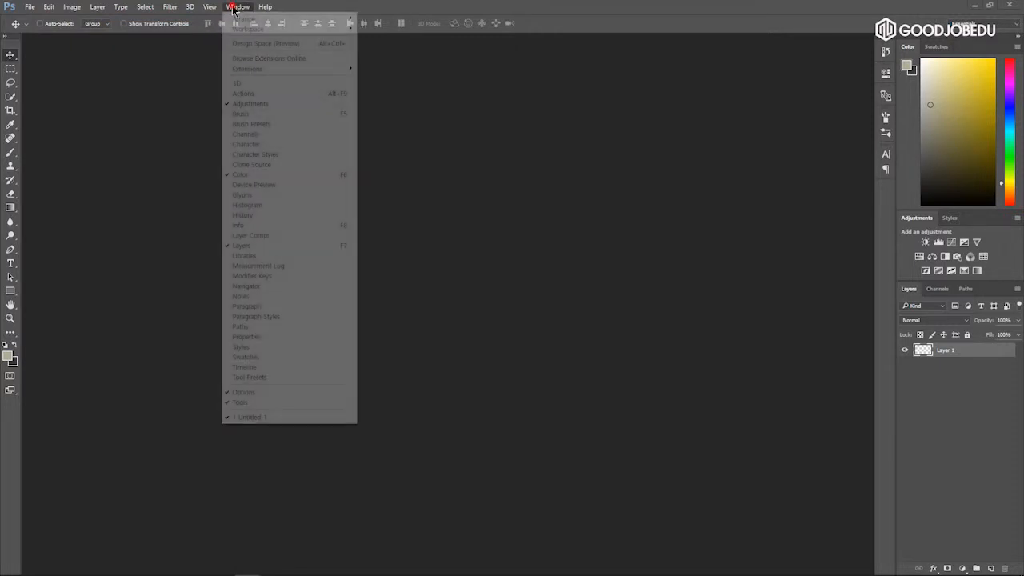
click(237, 32)
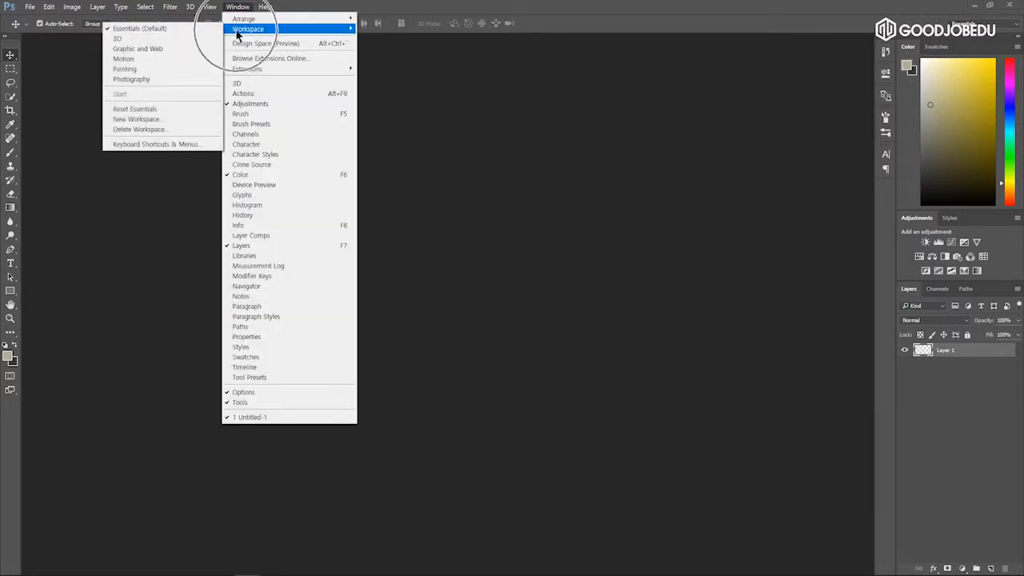
click(162, 114)
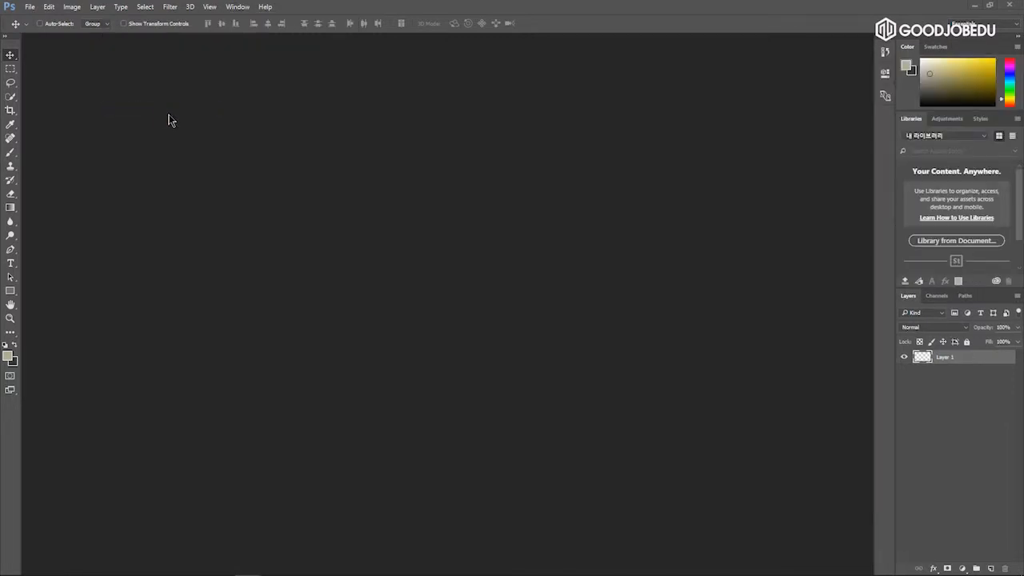
click(11, 155)
click(28, 279)
click(242, 8)
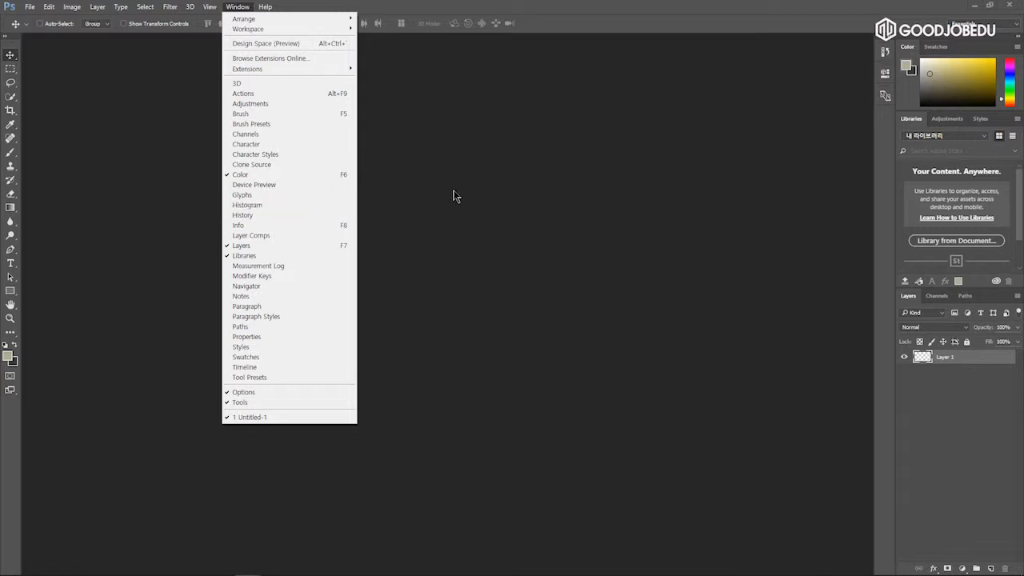
click(241, 8)
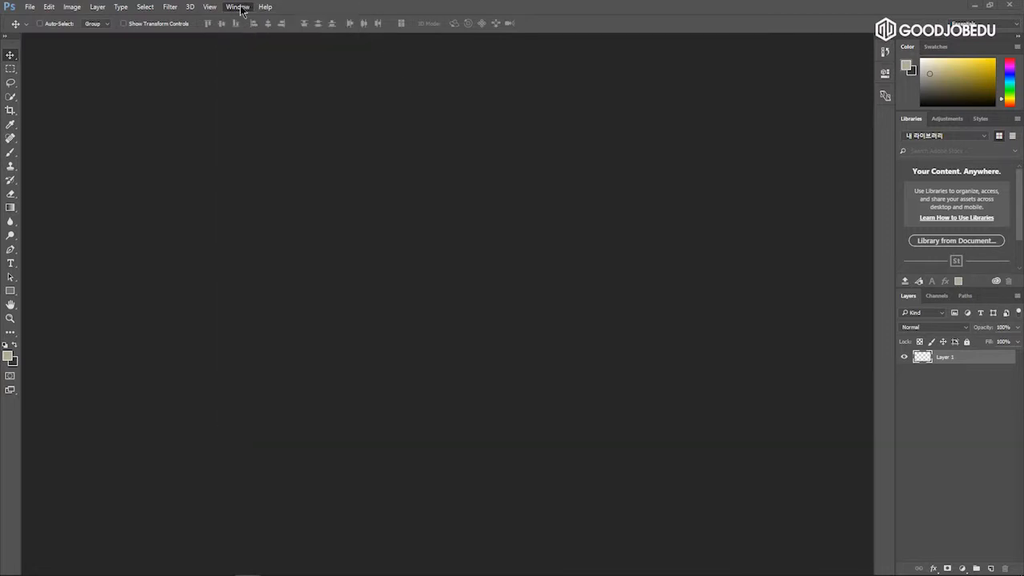
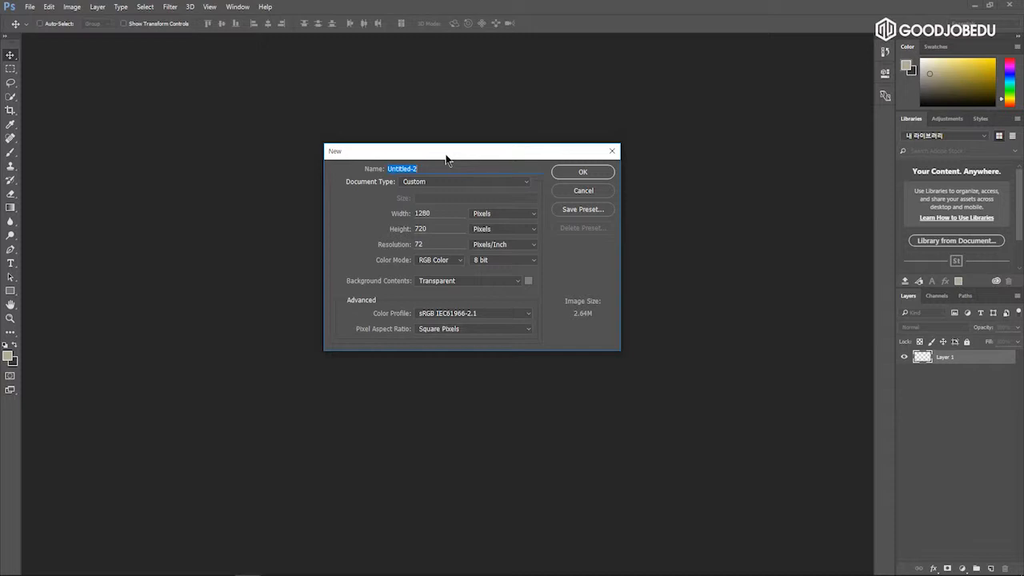
Name the new document 포토샵1강.
key(BackSpace)
text(포토샵)
text(1ㄱ)
Try the International Paper, Web and Custom document types for the new document.
click(439, 182)
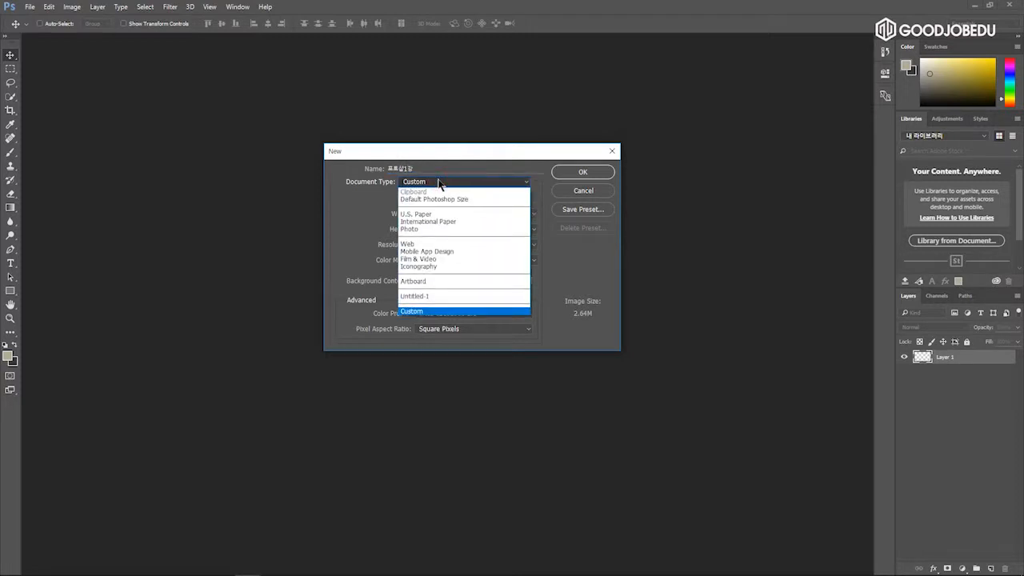
click(458, 224)
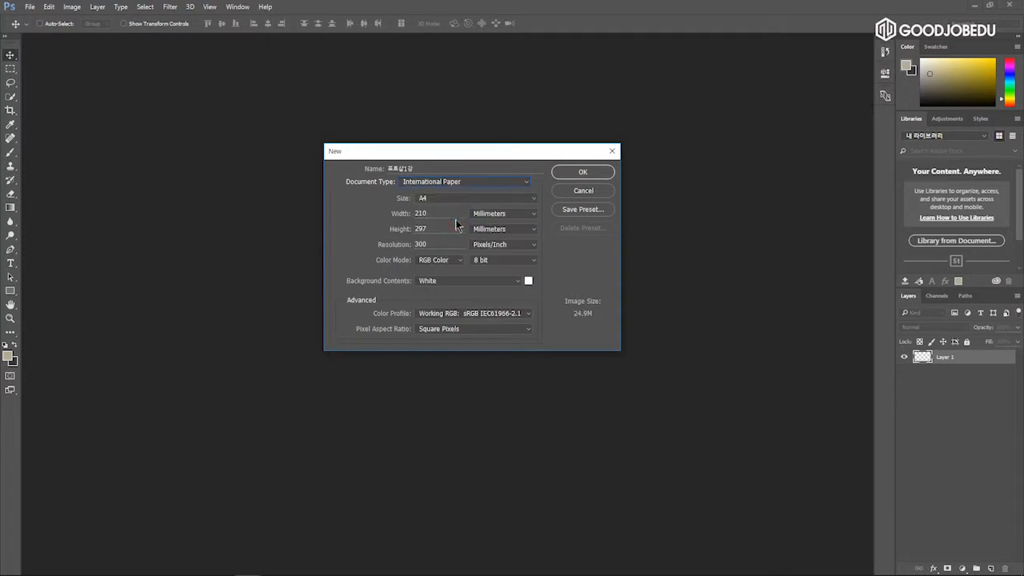
click(471, 182)
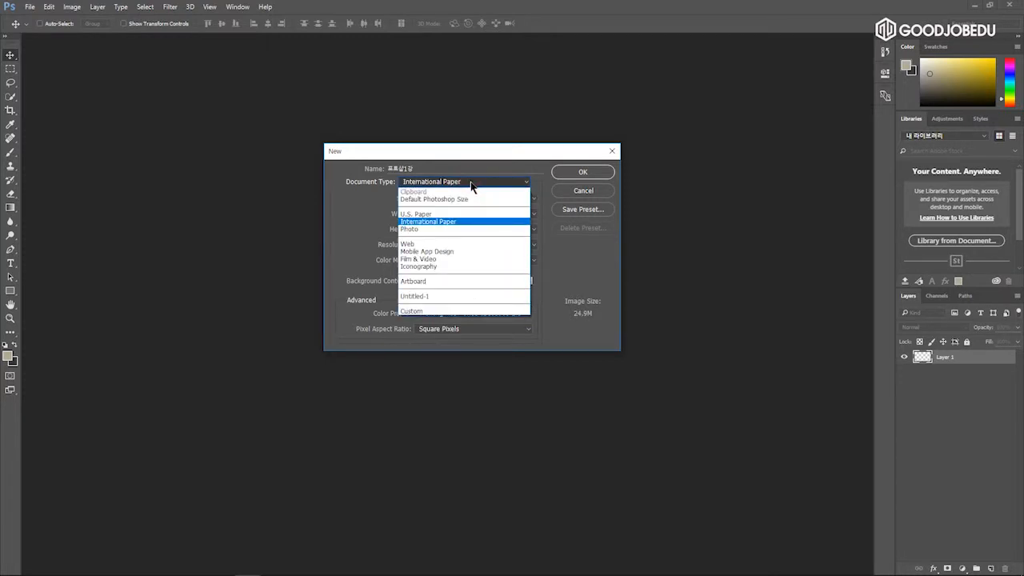
click(426, 244)
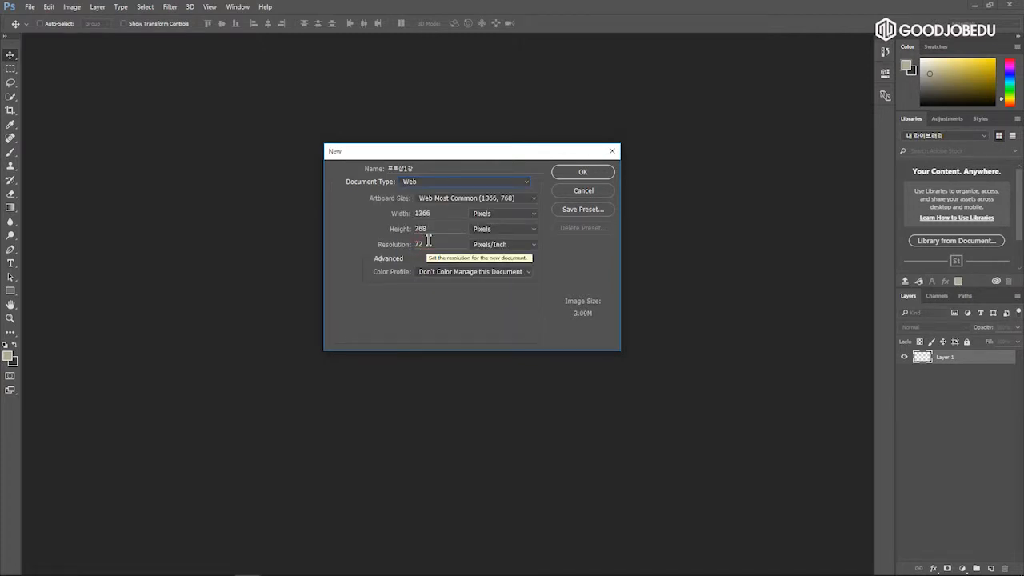
click(436, 182)
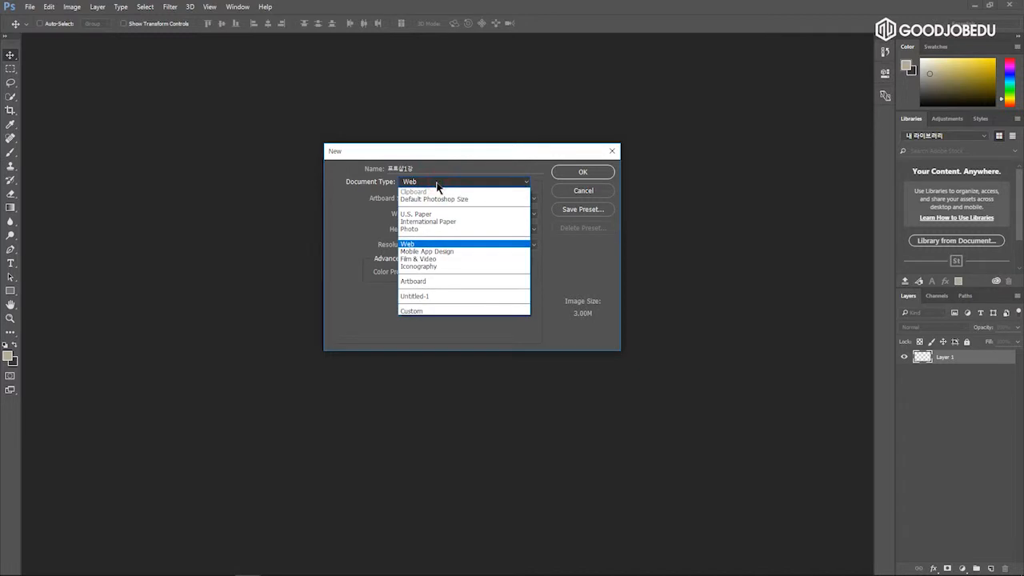
click(408, 314)
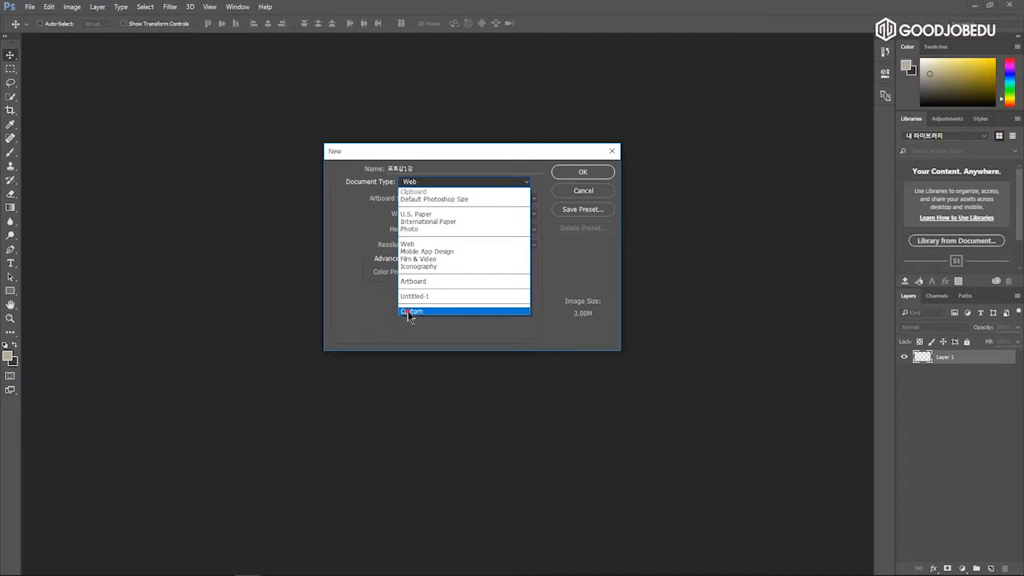
click(408, 314)
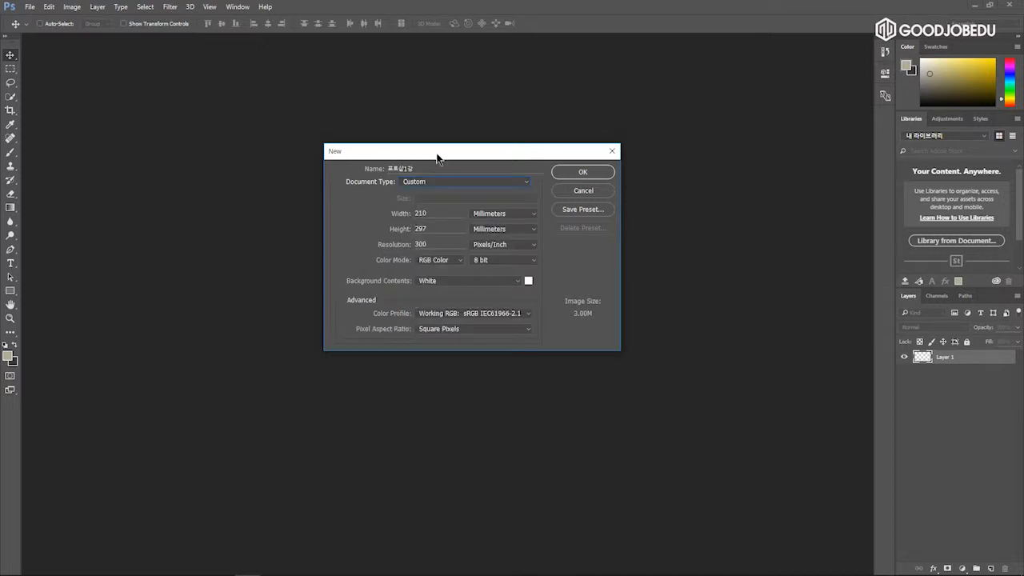
Set the new document to the International Paper type at A4 size, with its width in millimeters.
click(434, 183)
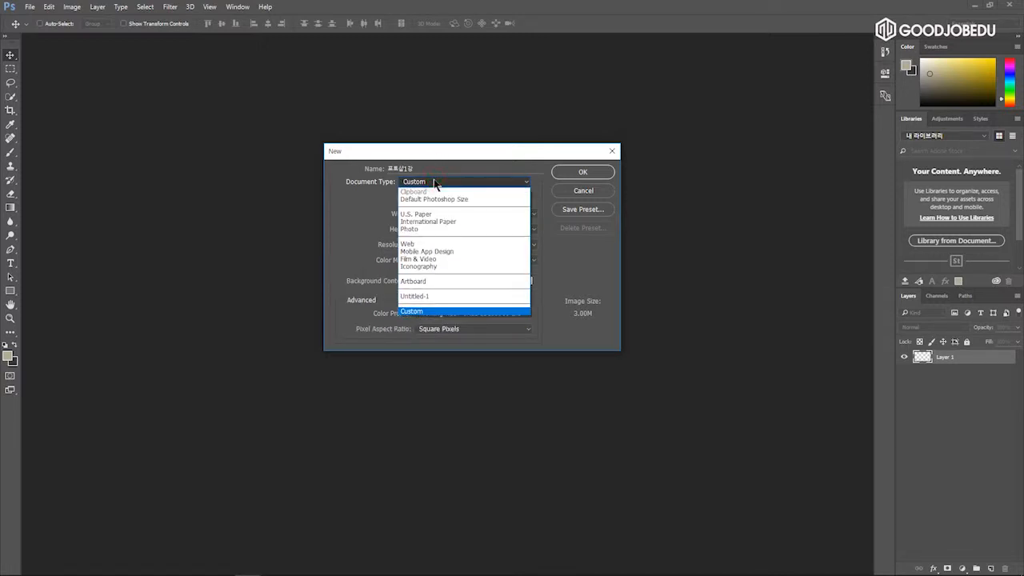
click(436, 224)
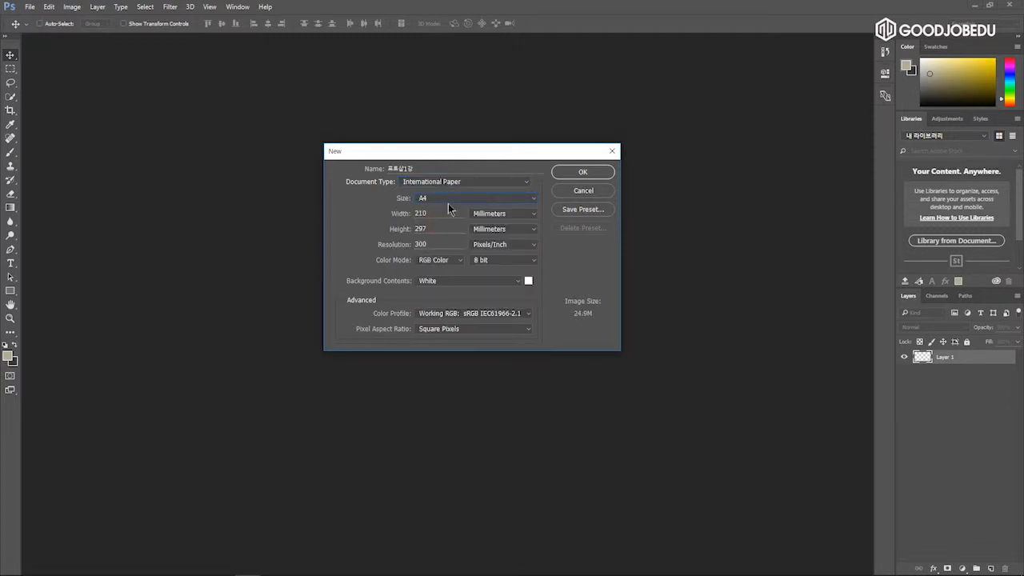
click(436, 228)
click(516, 218)
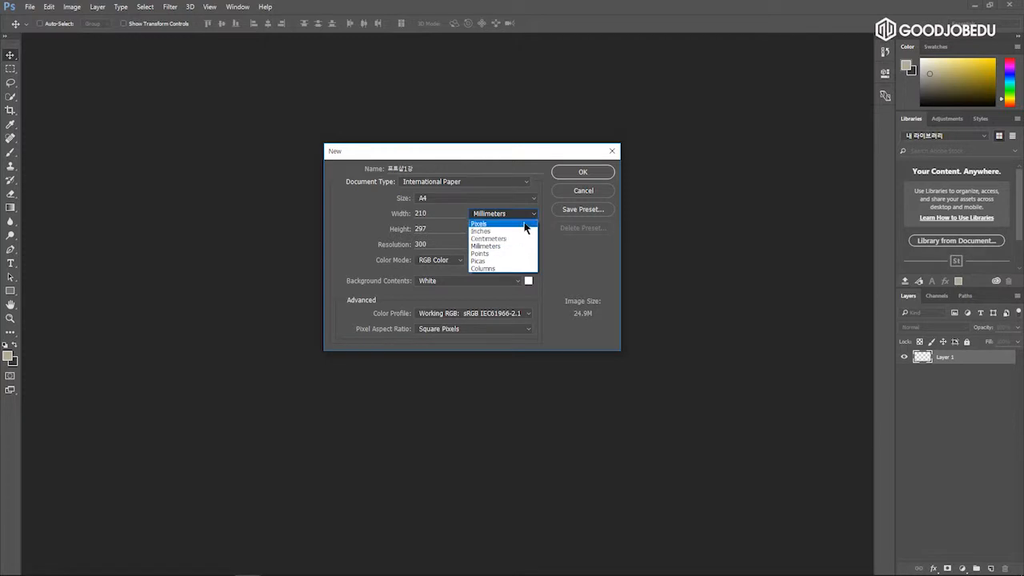
key(ctrl)
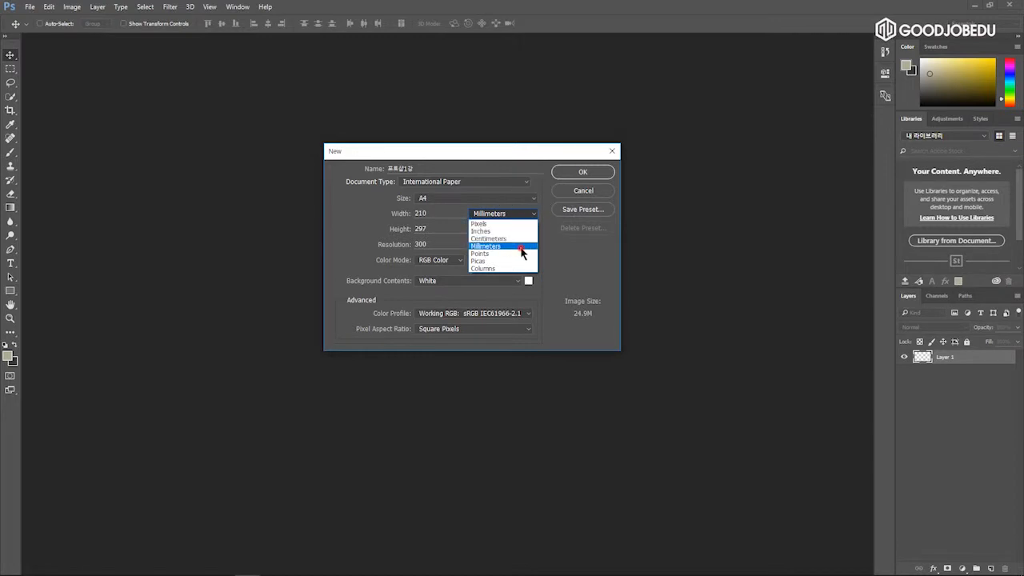
click(520, 247)
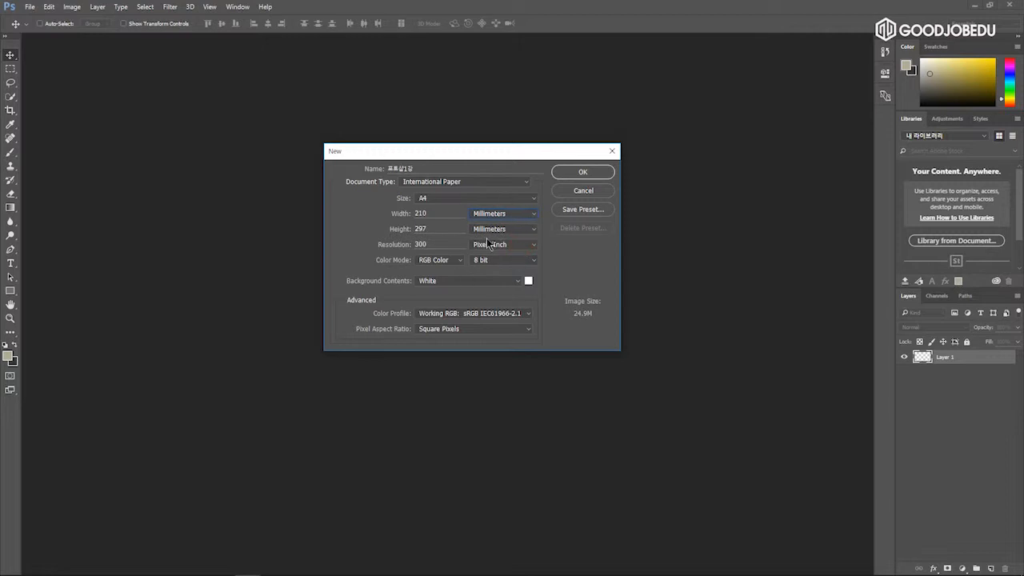
Set the new document's resolution to 72 pixels/inch.
key(ctrl)
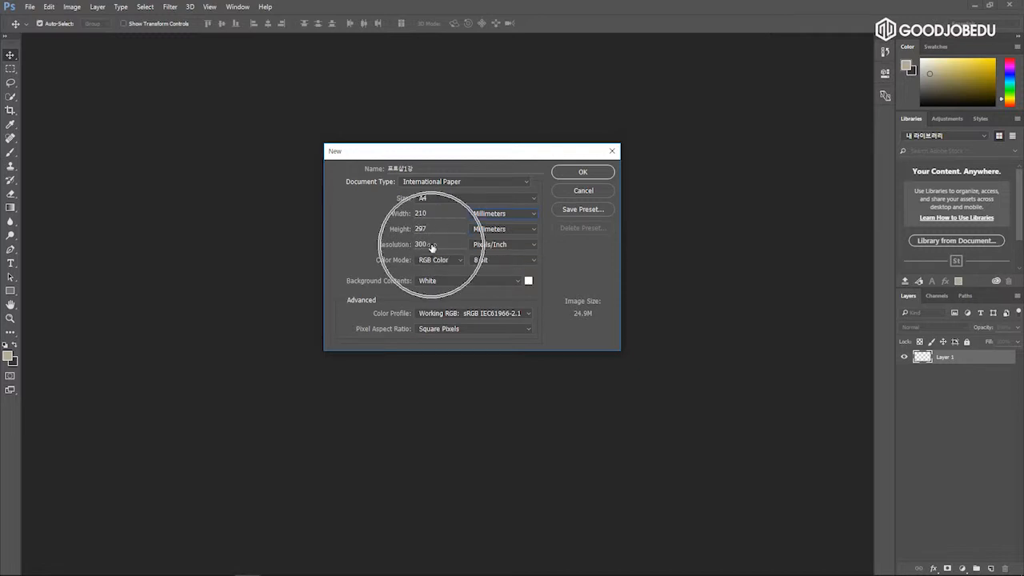
double_click(421, 244)
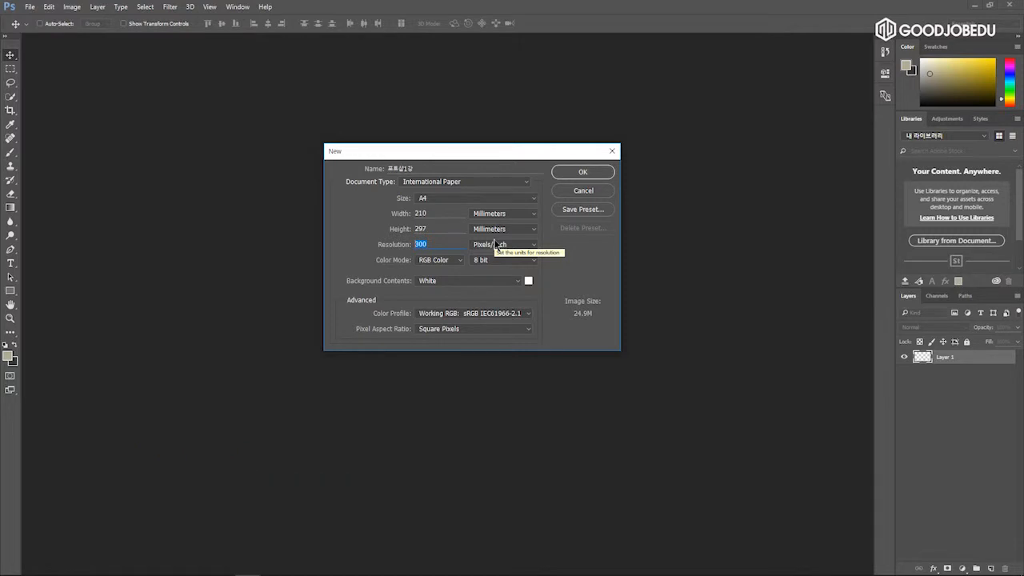
text(72)
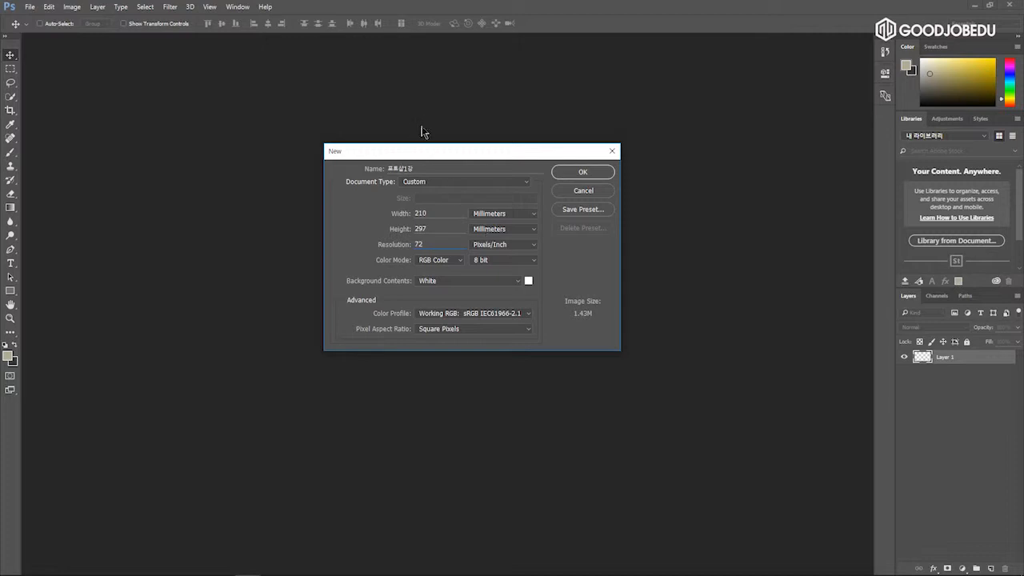
click(435, 246)
drag(435, 245, 406, 254)
Set the color mode to RGB Color and create the new document.
click(461, 261)
click(459, 263)
click(459, 263)
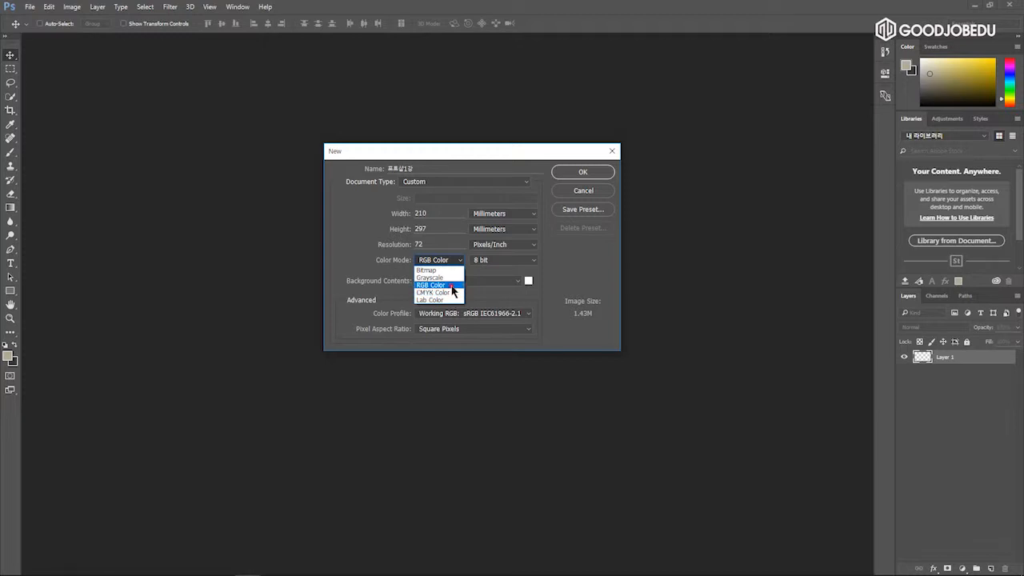
click(452, 286)
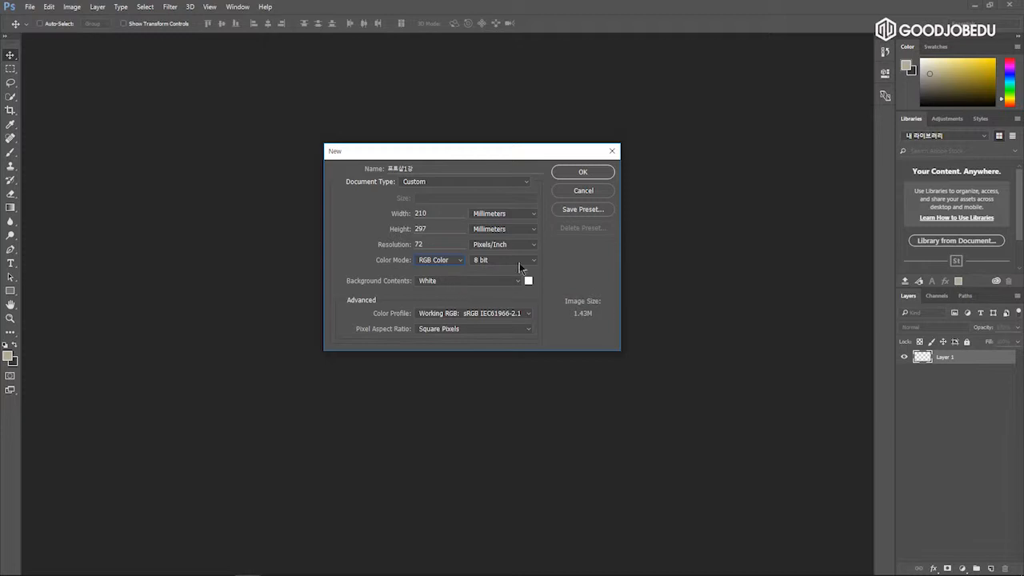
click(594, 177)
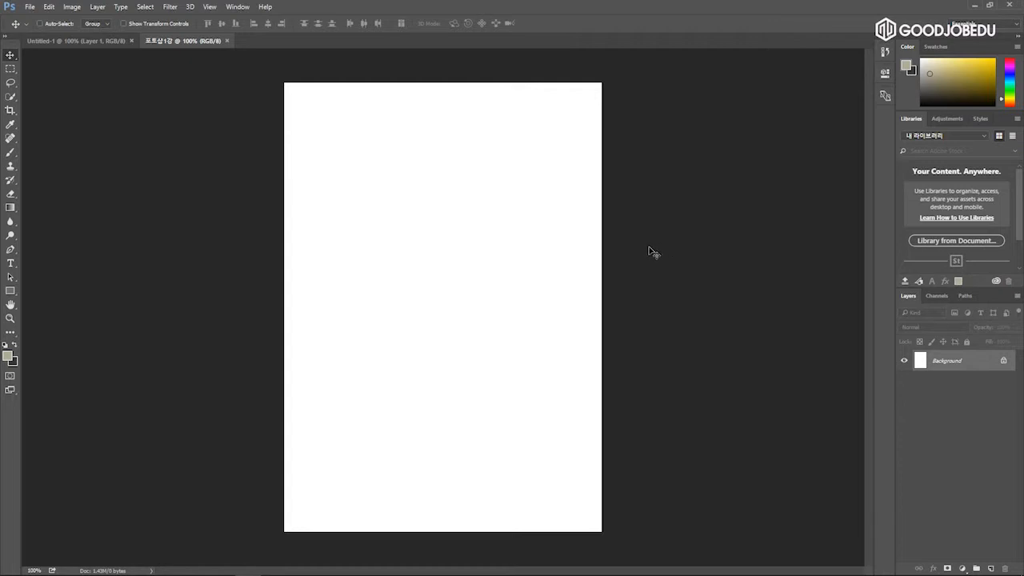
Save the document as 포토샵1강 in Photoshop (*.PSD;*.PDD) format in the 온라인 포토 folder and close it.
click(32, 8)
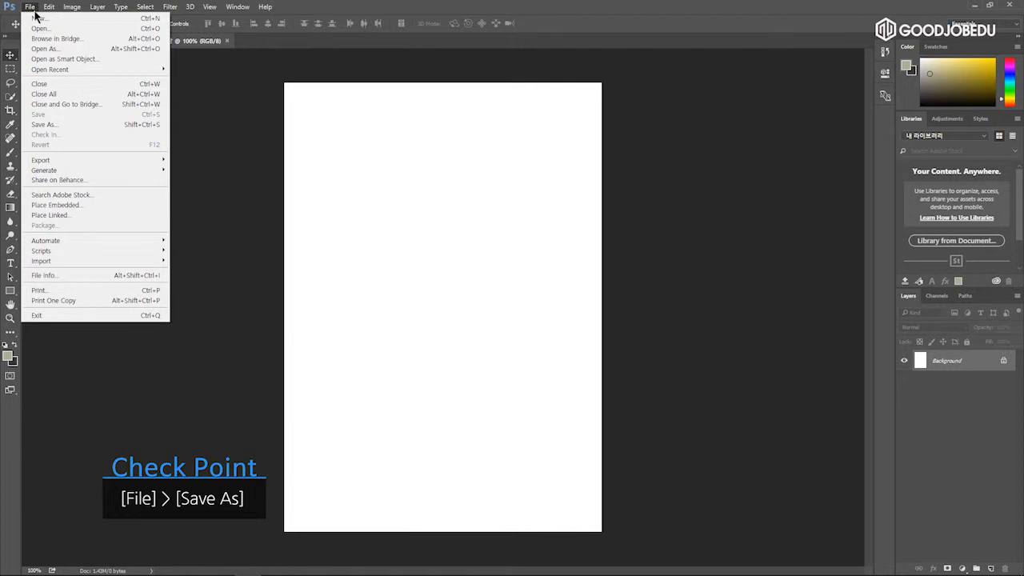
click(91, 126)
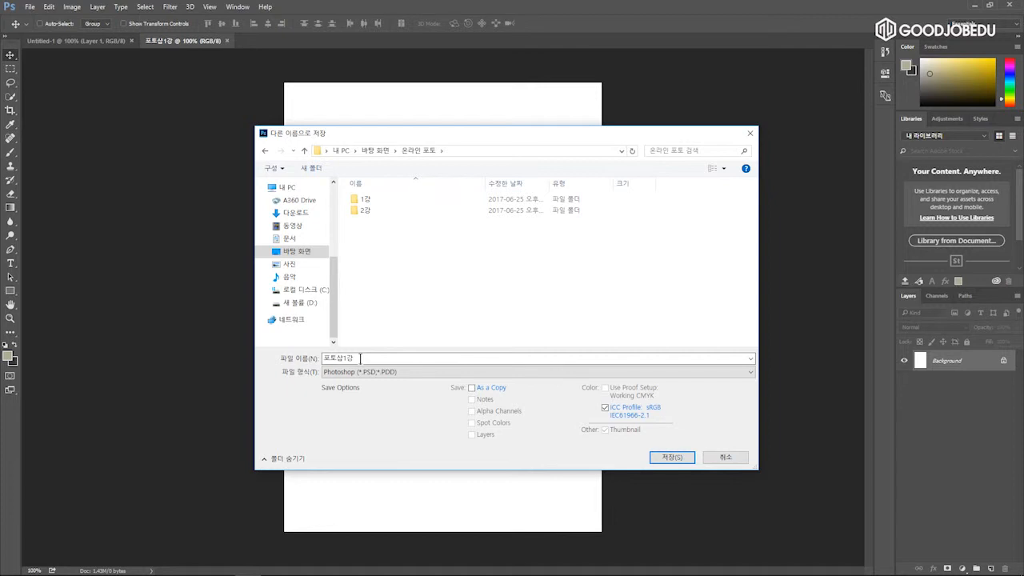
click(416, 372)
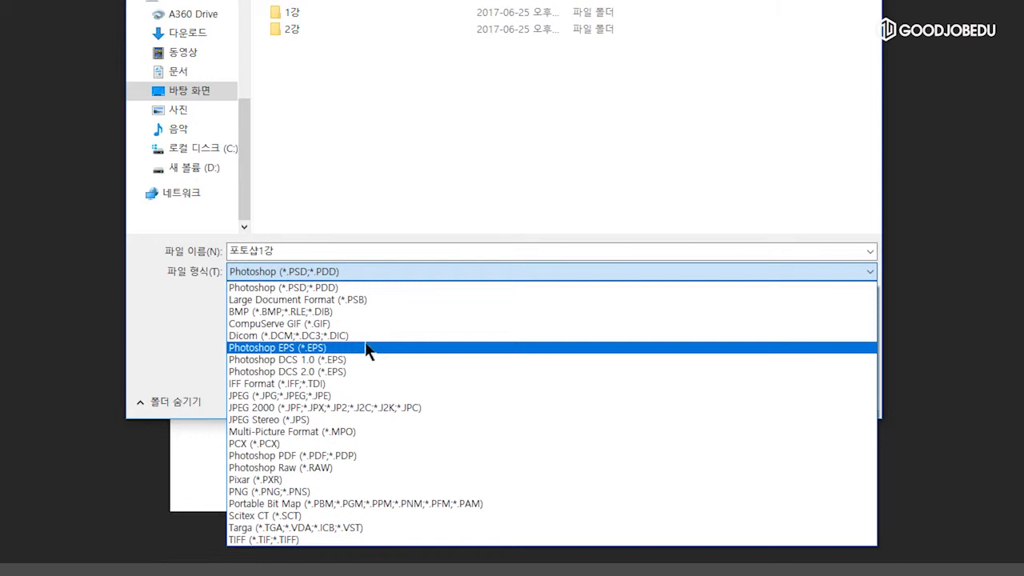
click(354, 287)
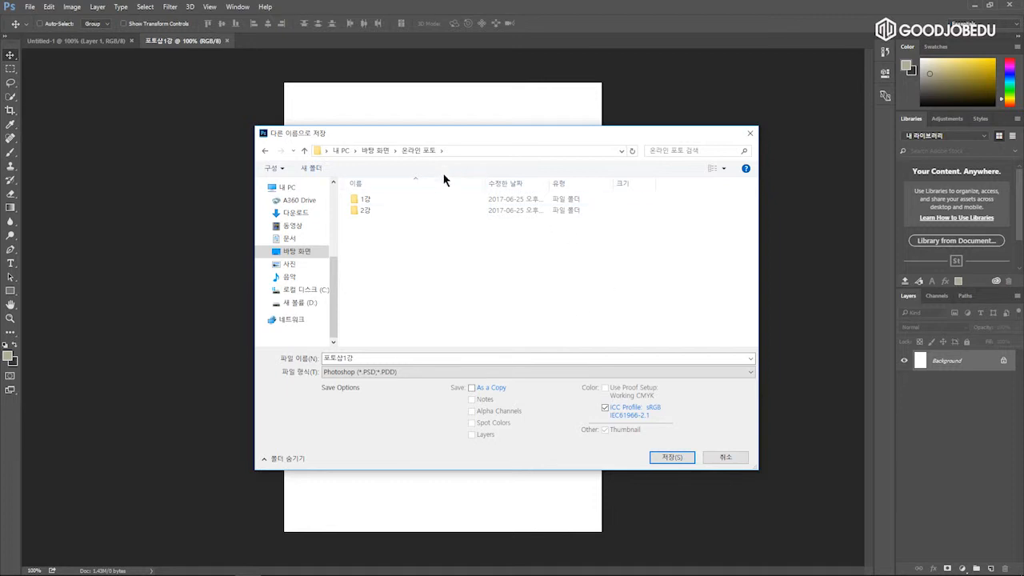
click(668, 457)
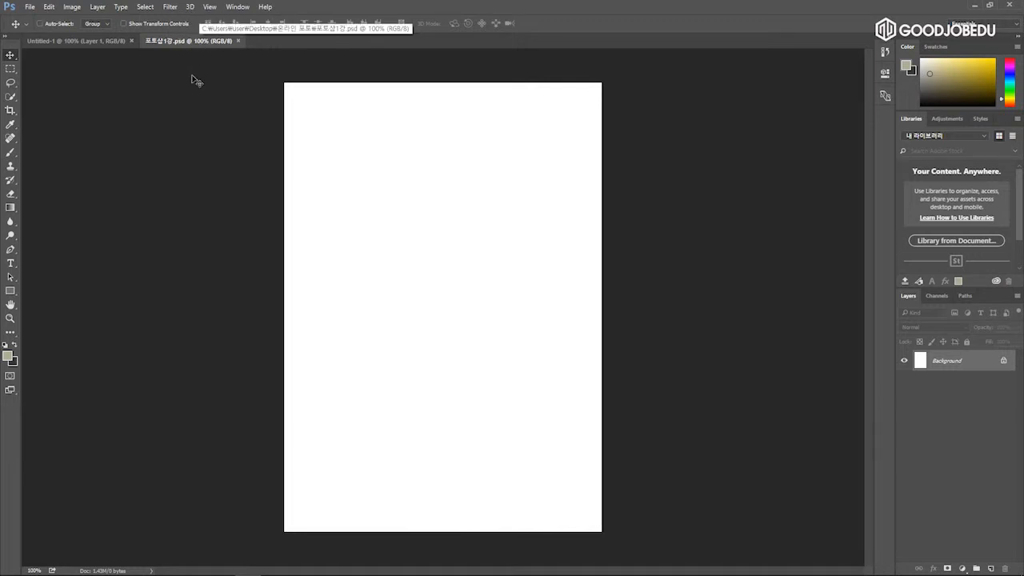
click(173, 43)
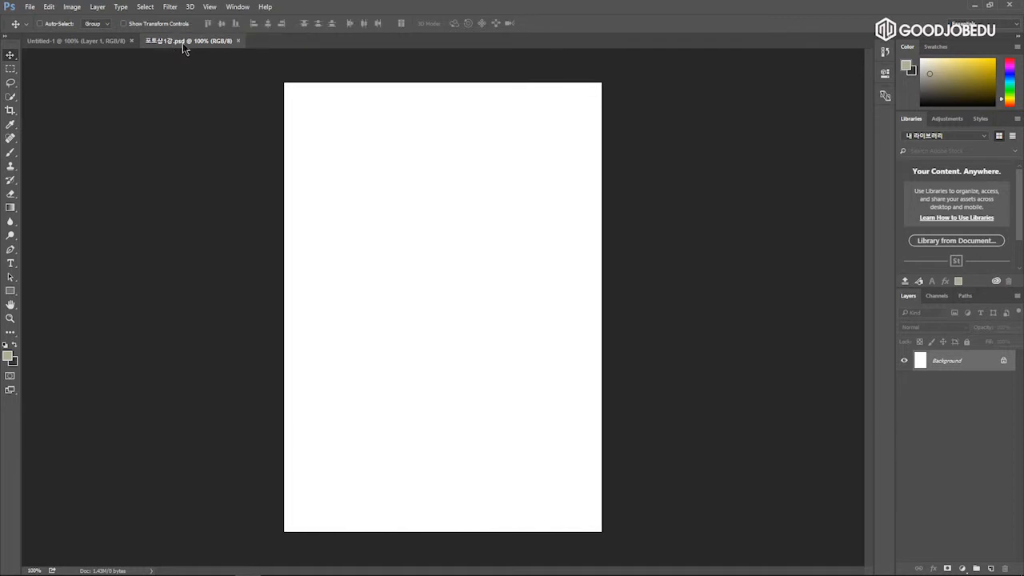
click(238, 40)
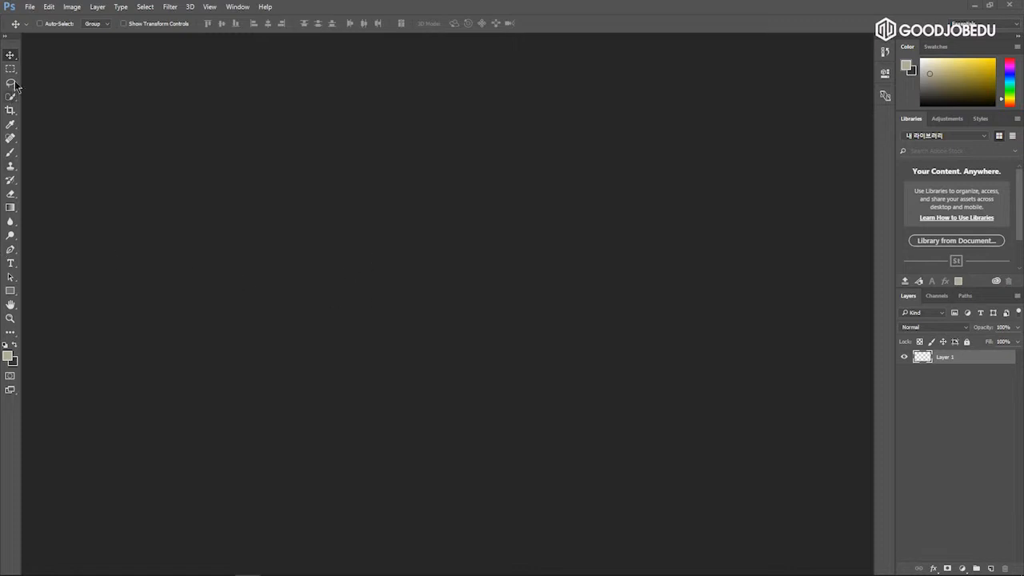
Open the image hot-air-balloons-439331_640 from the 온라인 포토 folder.
click(31, 7)
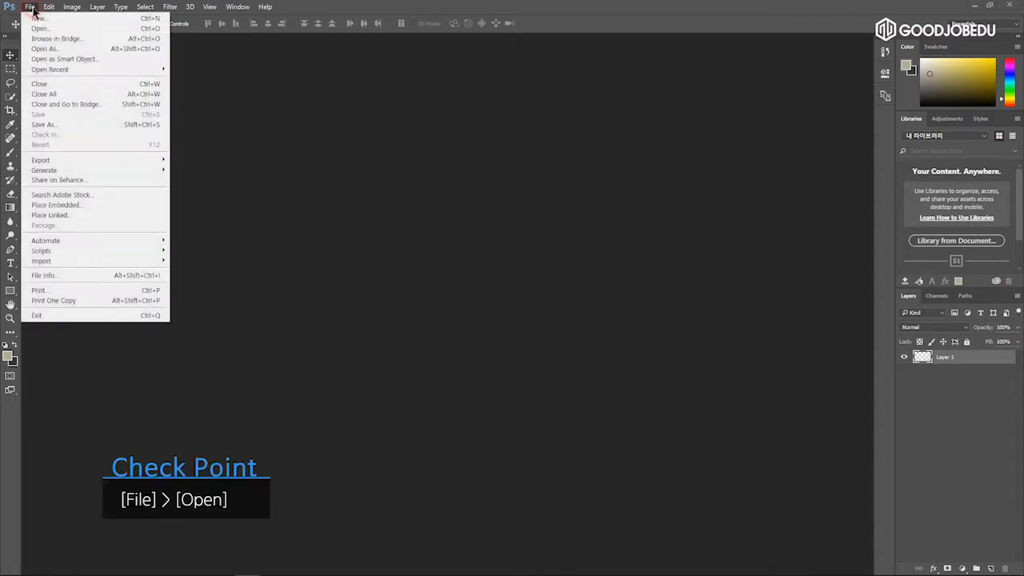
click(38, 27)
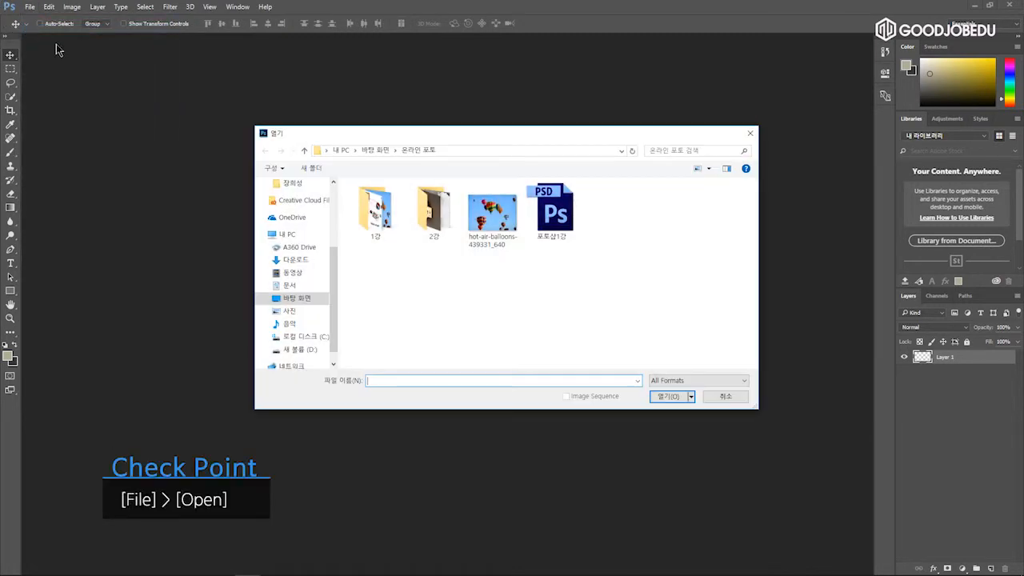
click(488, 216)
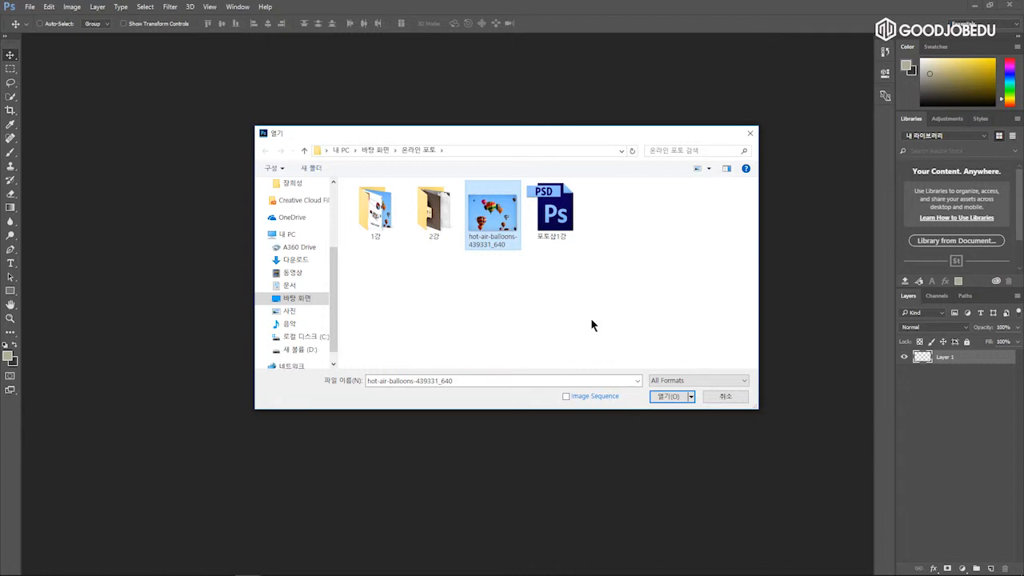
click(678, 400)
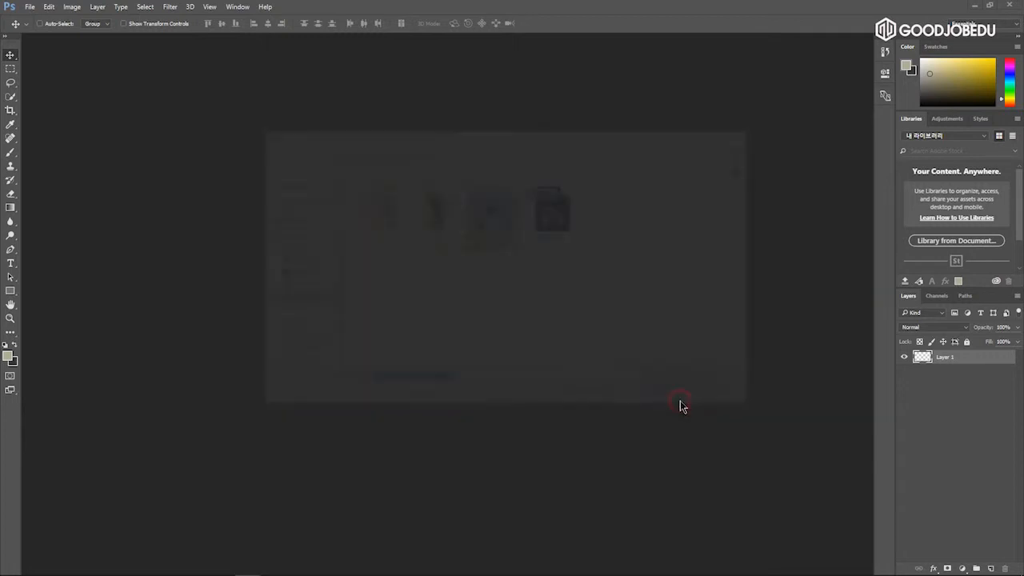
drag(502, 71, 511, 43)
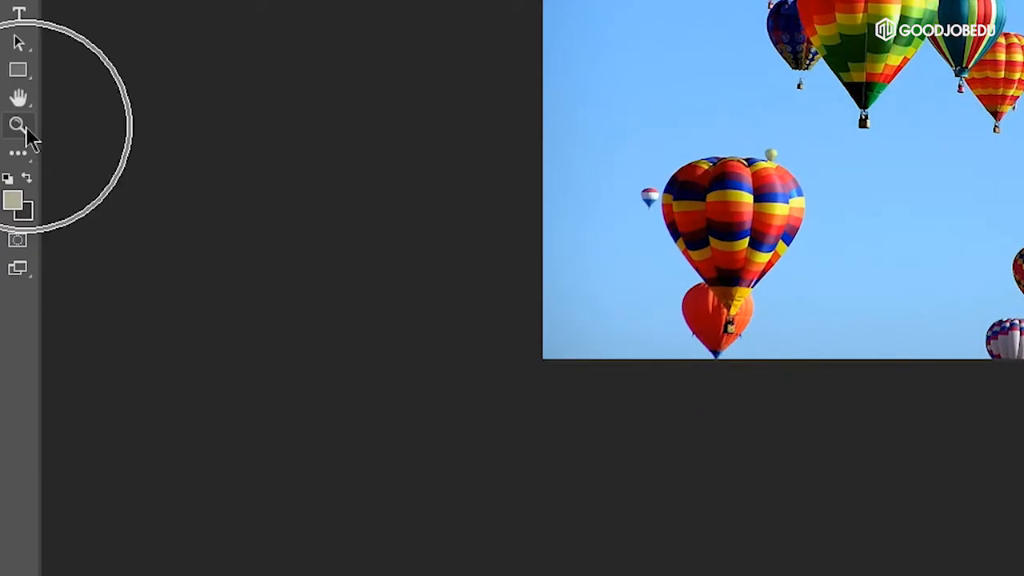
Magnify the lower part of the large central balloon to 1200% with the Zoom tool.
click(27, 129)
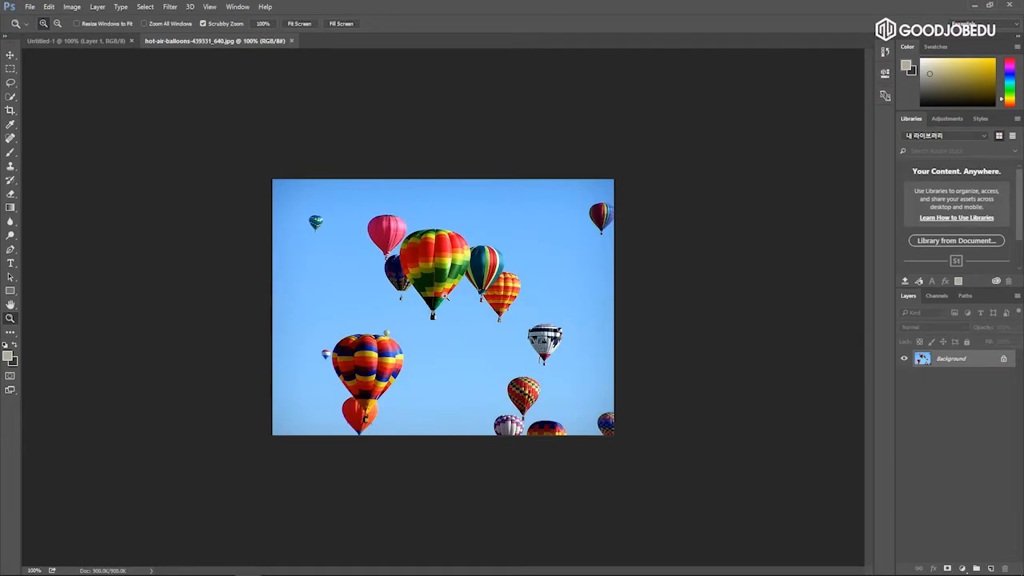
click(445, 296)
drag(445, 296, 407, 267)
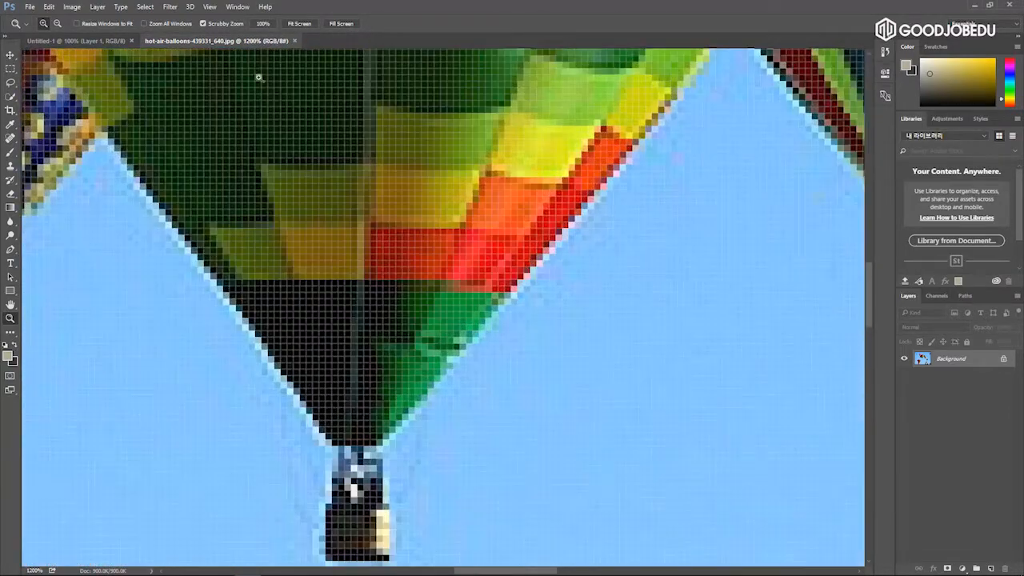
Switch the Zoom tool to zooming out and reduce the balloon image view to 50%.
click(57, 25)
click(304, 168)
click(303, 168)
click(304, 168)
click(305, 168)
click(305, 168)
click(305, 168)
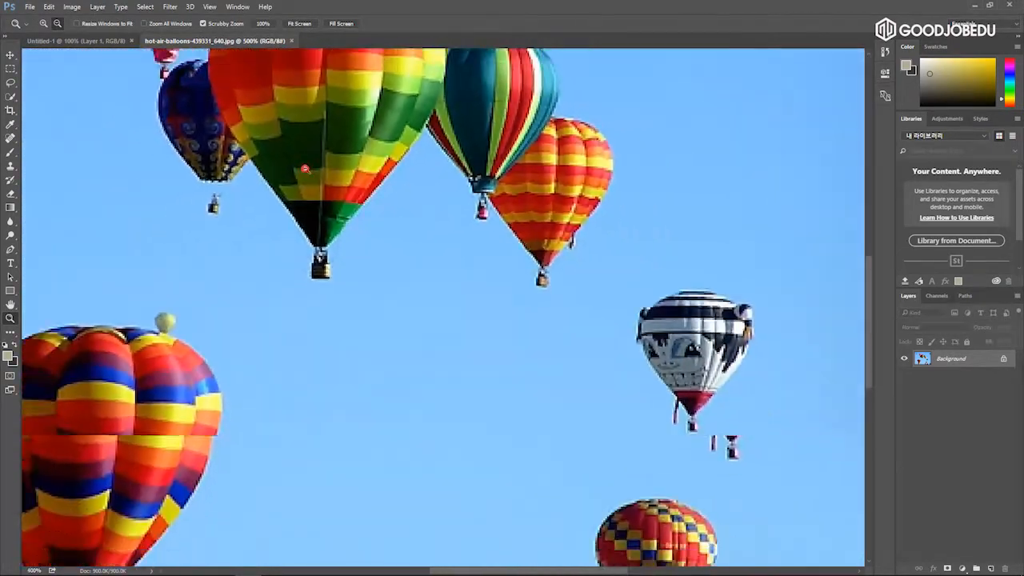
click(305, 168)
click(304, 168)
click(409, 250)
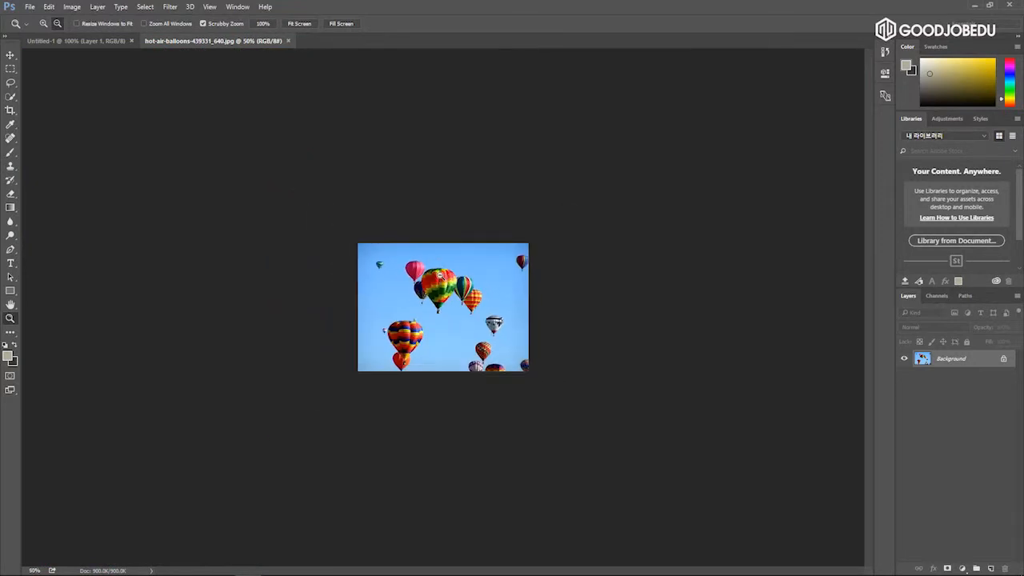
Switch the Zoom tool back to zooming in and magnify the central balloon to 500%.
click(43, 23)
click(449, 293)
click(450, 293)
click(450, 294)
click(450, 294)
click(450, 293)
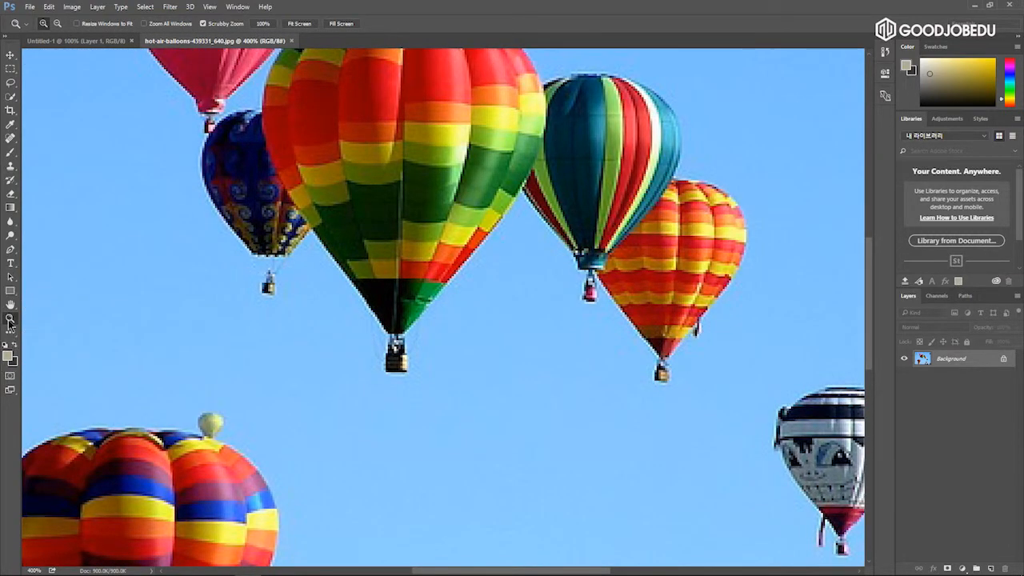
click(361, 205)
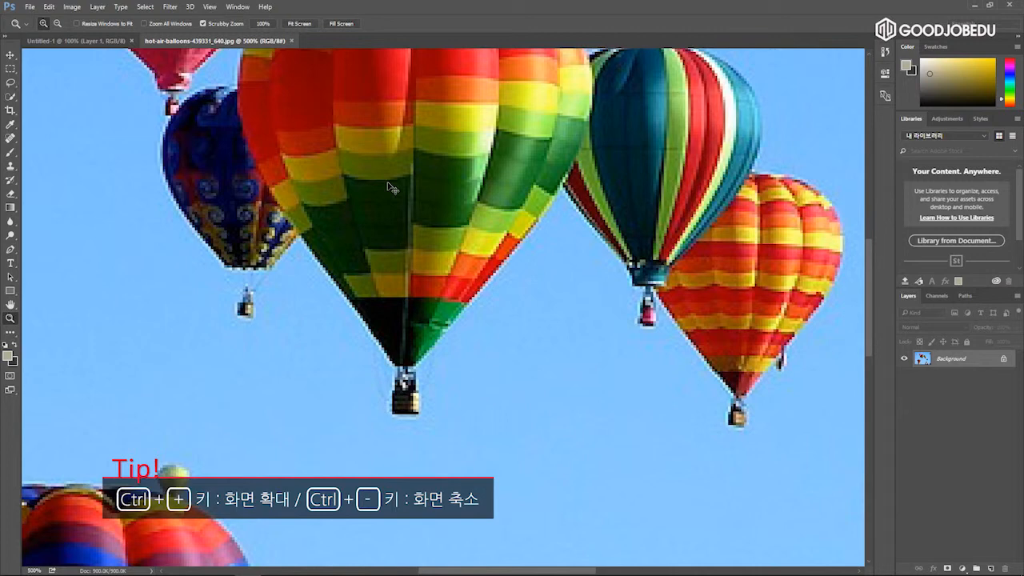
Zoom the balloon image out and in repeatedly in preset increments, finishing at 700%.
key(ctrl+minus)
key(ctrl+minus)
key(ctrl+minus)
key(ctrl+minus)
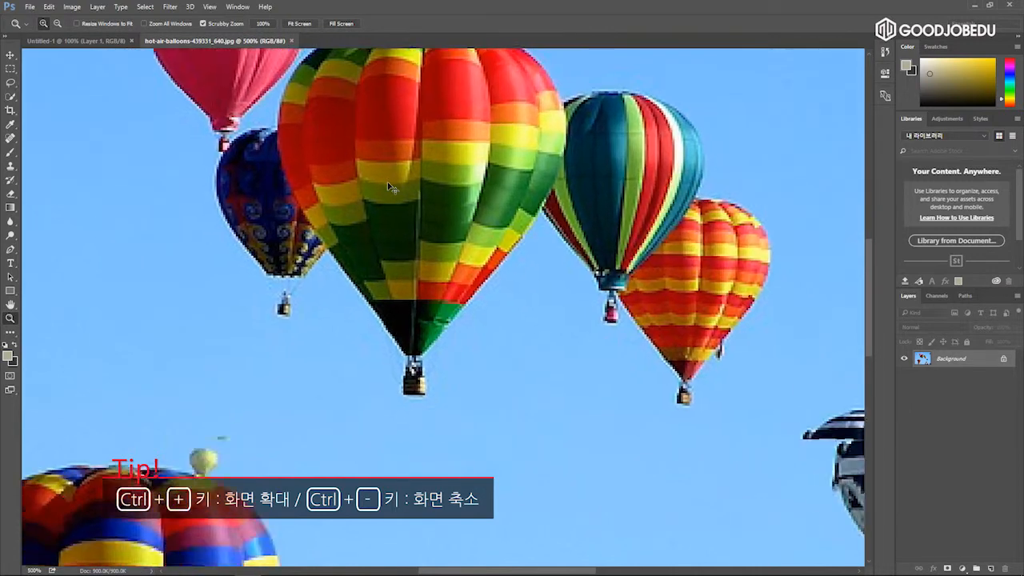
key(ctrl+minus)
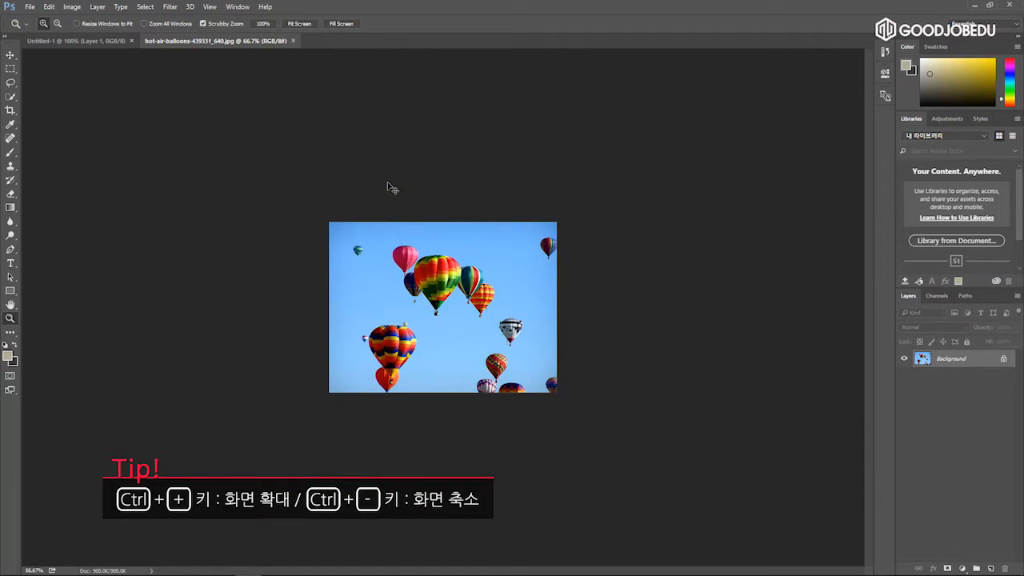
key(ctrl+plus)
key(ctrl+plus)
key(ctrl+plus)
key(ctrl+plus)
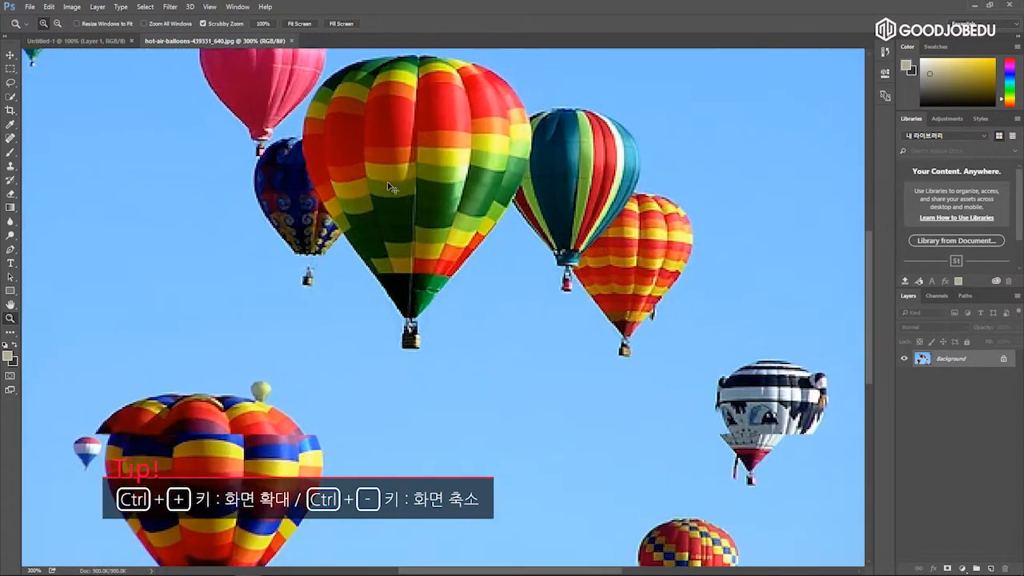
key(ctrl+minus)
key(ctrl+minus)
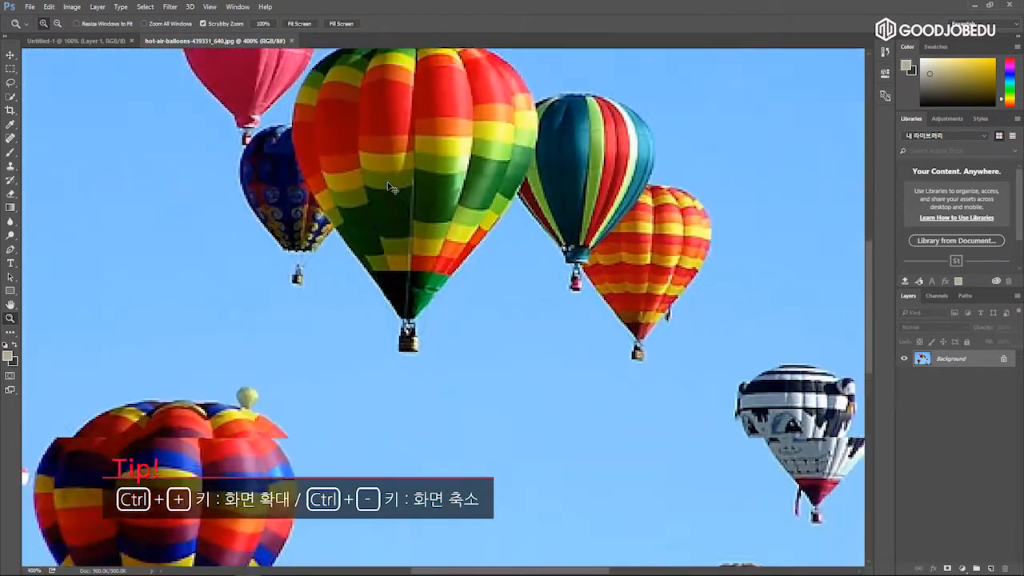
key(ctrl+plus)
key(ctrl+plus)
key(ctrl+plus)
key(ctrl+plus)
key(ctrl+plus)
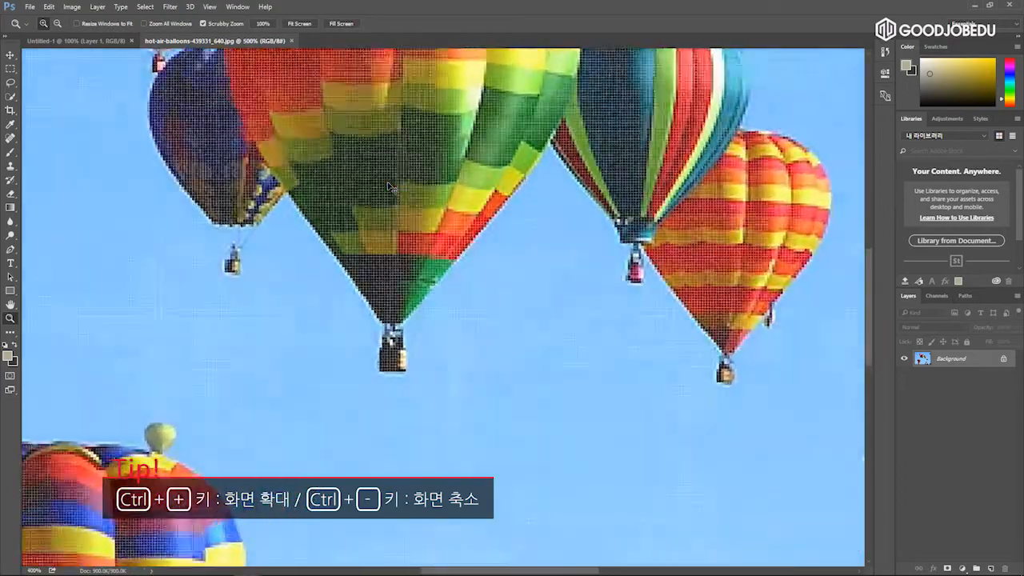
key(ctrl+minus)
key(ctrl+minus)
key(ctrl+minus)
key(ctrl+minus)
key(ctrl+minus)
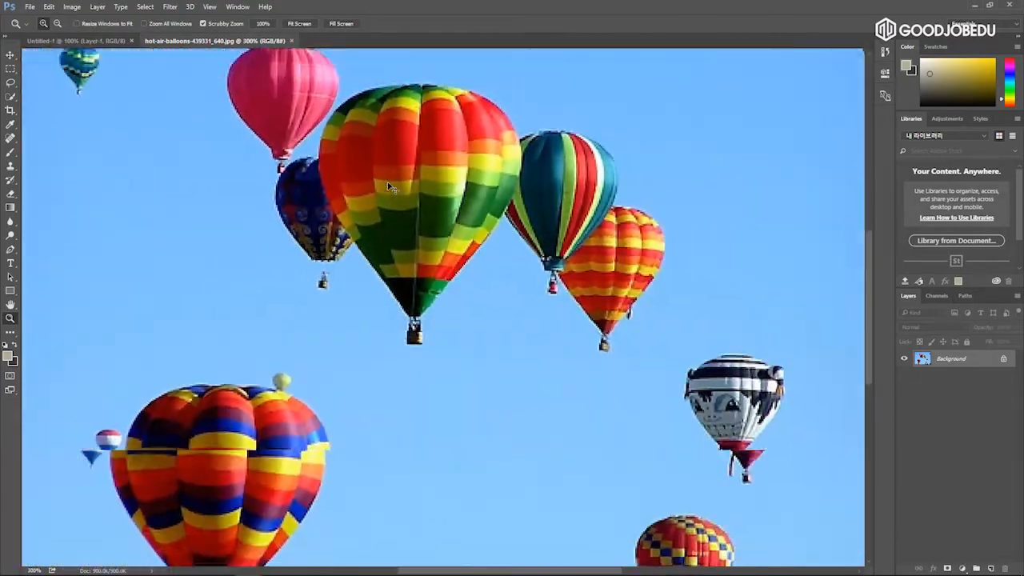
key(ctrl+plus)
key(ctrl+plus)
key(ctrl+plus)
key(ctrl+plus)
key(ctrl+plus)
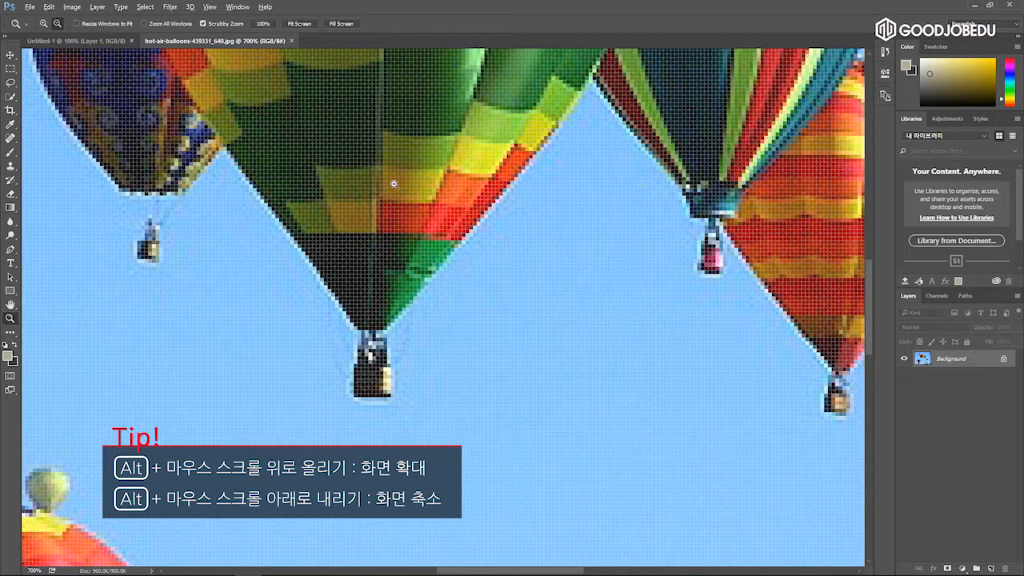
Zoom smoothly in and out around points on the large central balloon, finishing at about 126%.
key(alt)
scroll(392, 184, up, 2)
scroll(390, 184, up, 2)
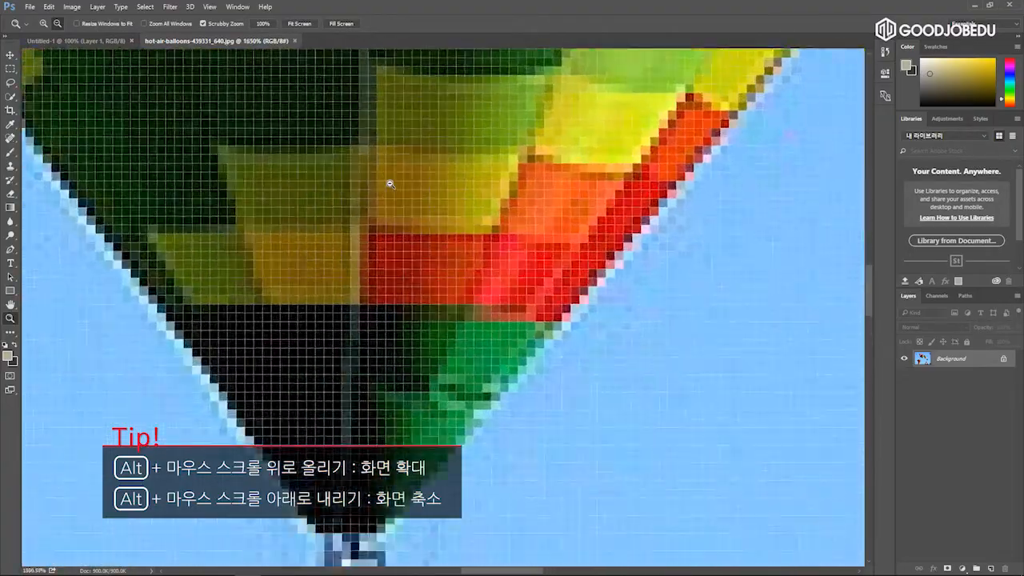
scroll(389, 184, down, 4)
scroll(389, 184, down, 3)
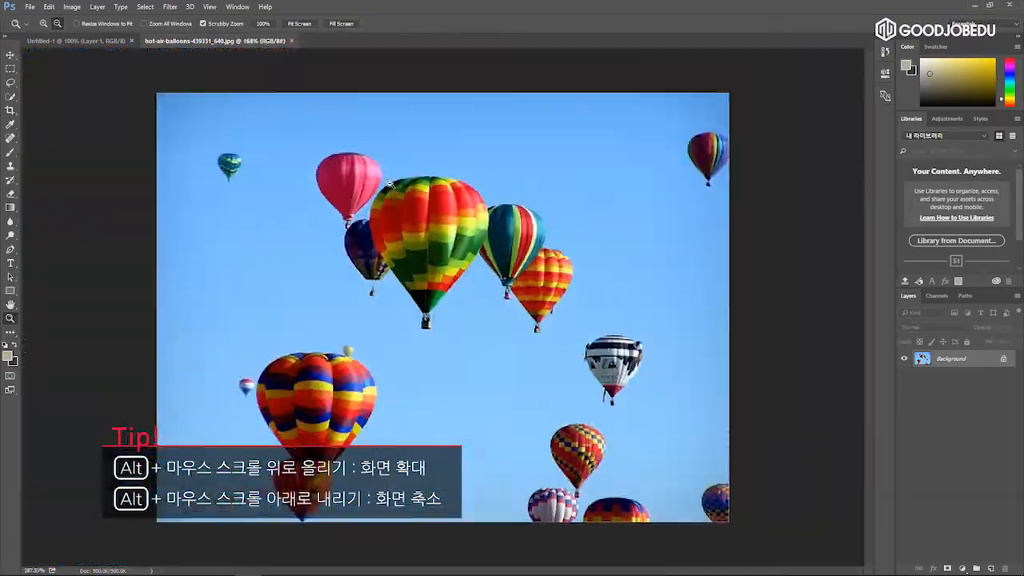
scroll(440, 214, up, 4)
scroll(440, 213, up, 1)
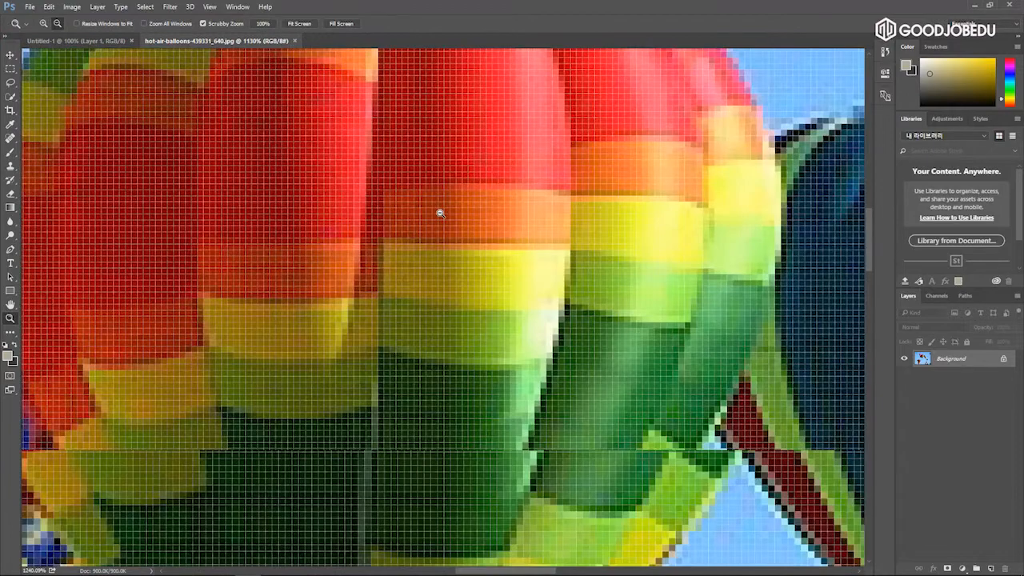
scroll(440, 214, down, 5)
scroll(440, 214, down, 1)
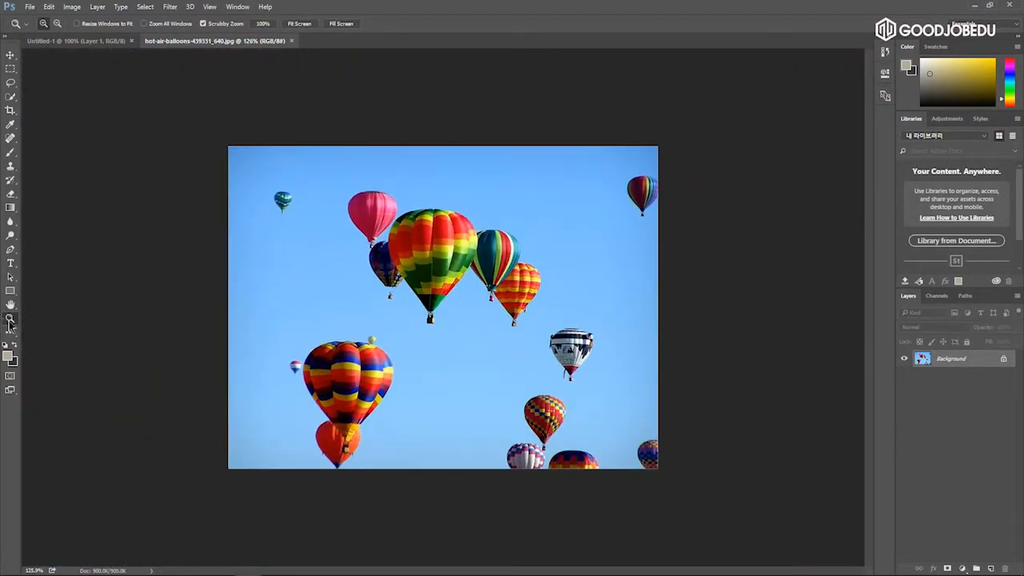
Use the Zoom tool to magnify the sky area beside the central balloon to 3200%, and return the view to 100%.
mouse_move(441, 319)
mouse_down()
mouse_move(462, 319)
mouse_move(452, 322)
mouse_up()
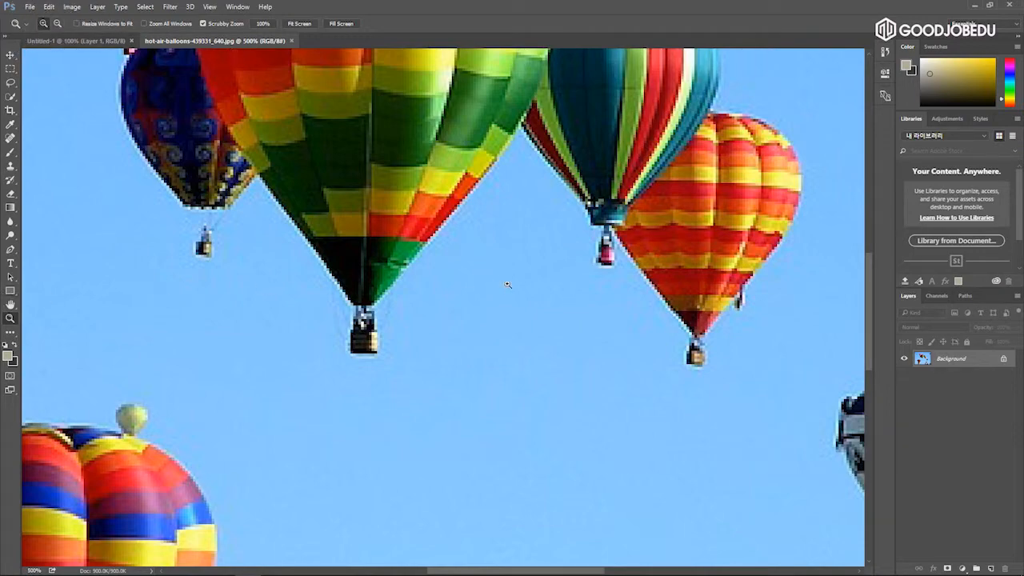
drag(507, 285, 509, 284)
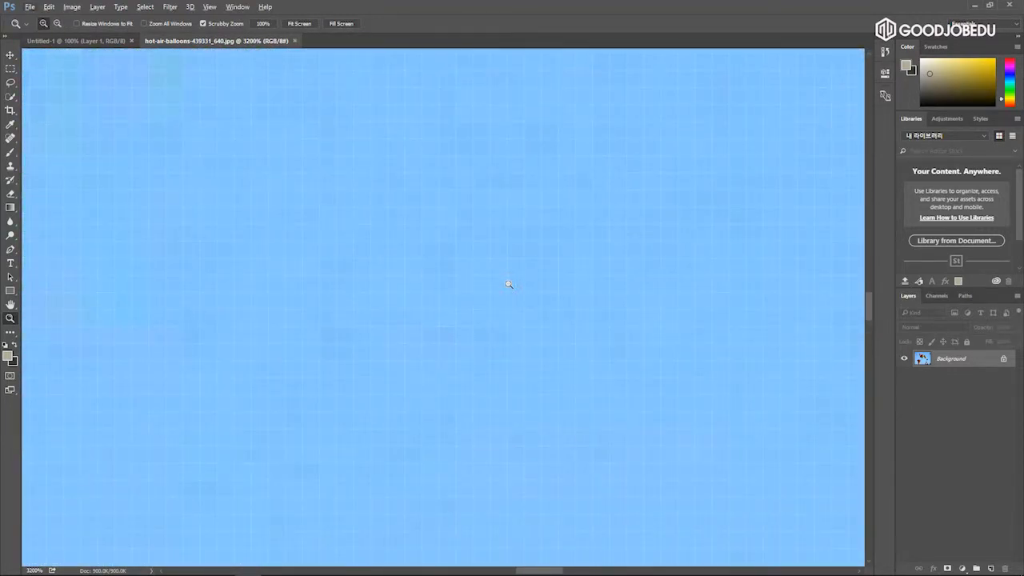
drag(509, 284, 507, 283)
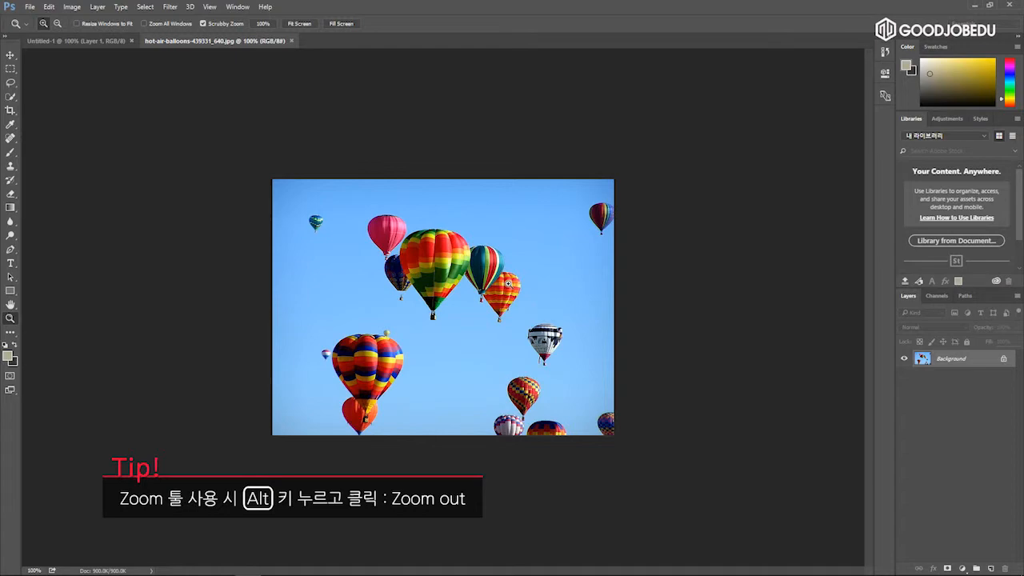
Zoom in on the orange balloon and out to 50% with the Zoom tool, and return the view to 100%.
click(507, 284)
alt+click(505, 299)
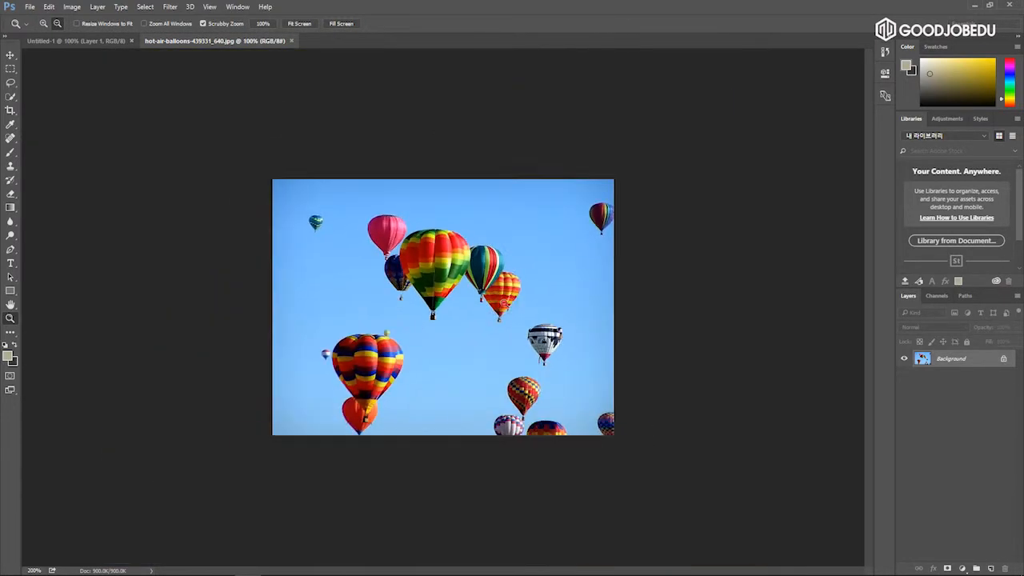
alt+click(505, 303)
alt+click(504, 303)
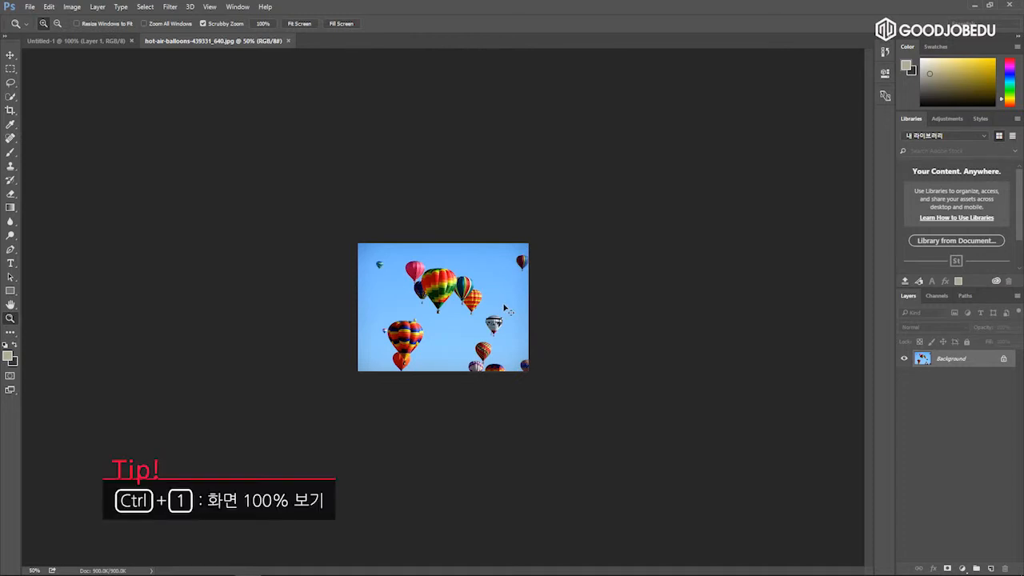
key(ctrl+1)
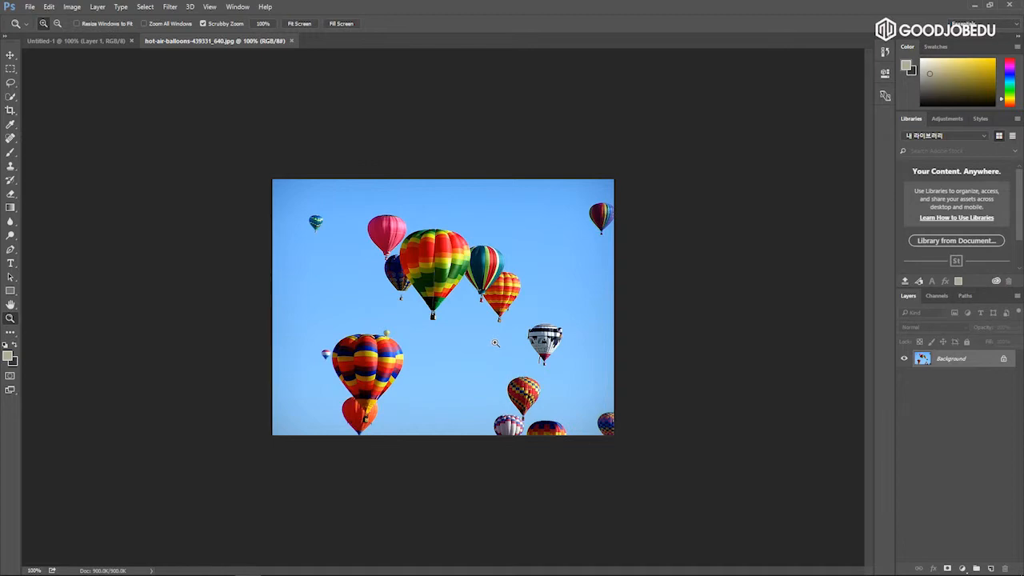
Magnify the balloon image to 600% around the central balloon's basket with the Zoom tool.
click(15, 318)
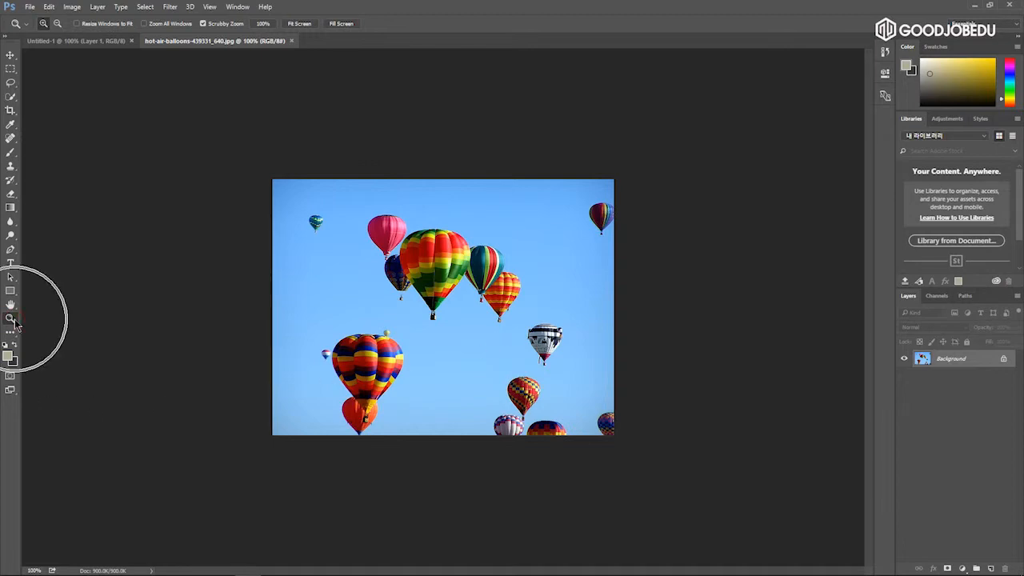
drag(450, 299, 450, 299)
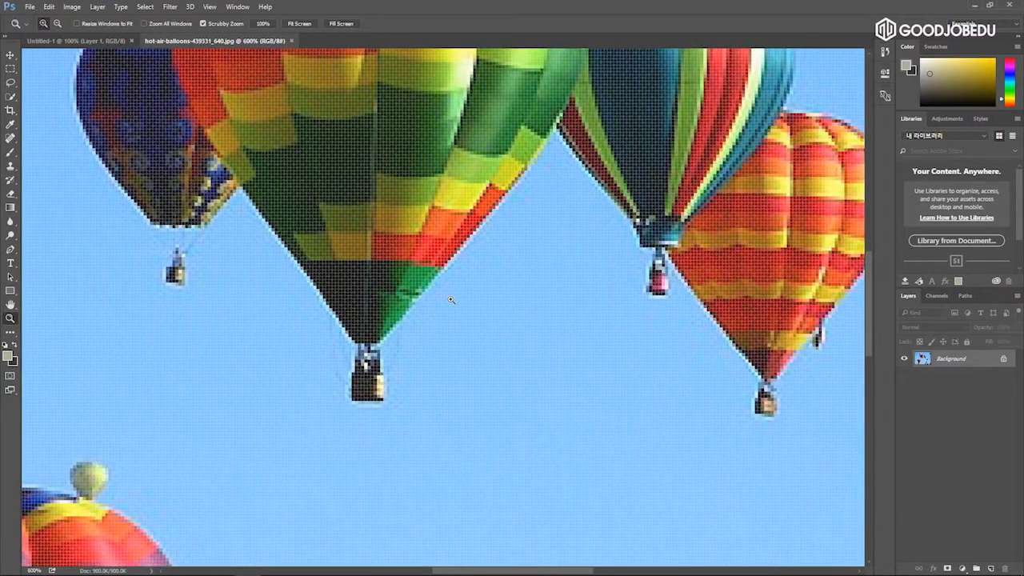
click(376, 358)
click(749, 171)
Use the Hand tool to pan around the magnified image between the central, orange and black-and-white balloons.
click(11, 304)
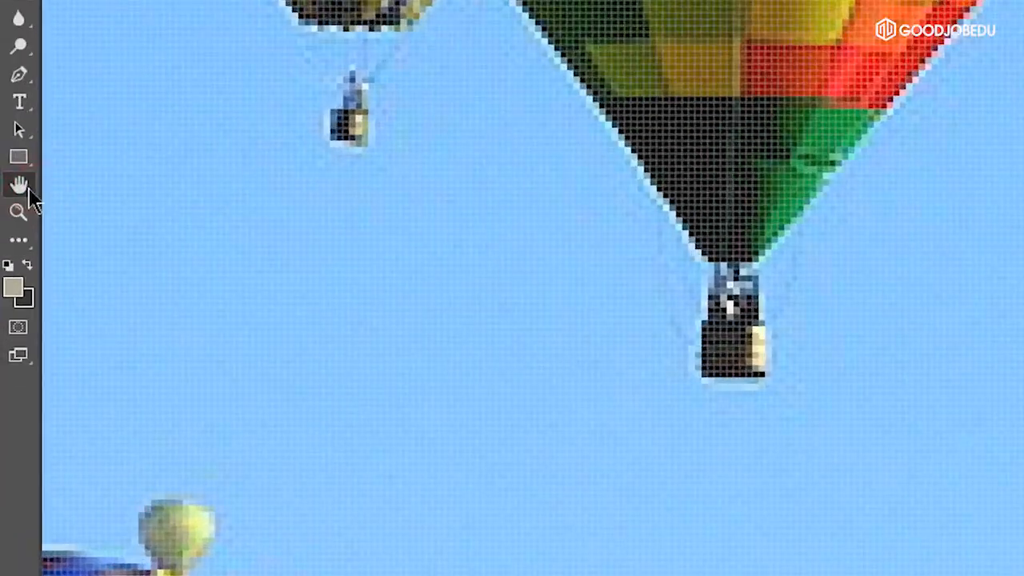
click(28, 187)
drag(380, 220, 547, 326)
drag(529, 145, 171, 285)
drag(560, 296, 355, 156)
drag(472, 344, 559, 130)
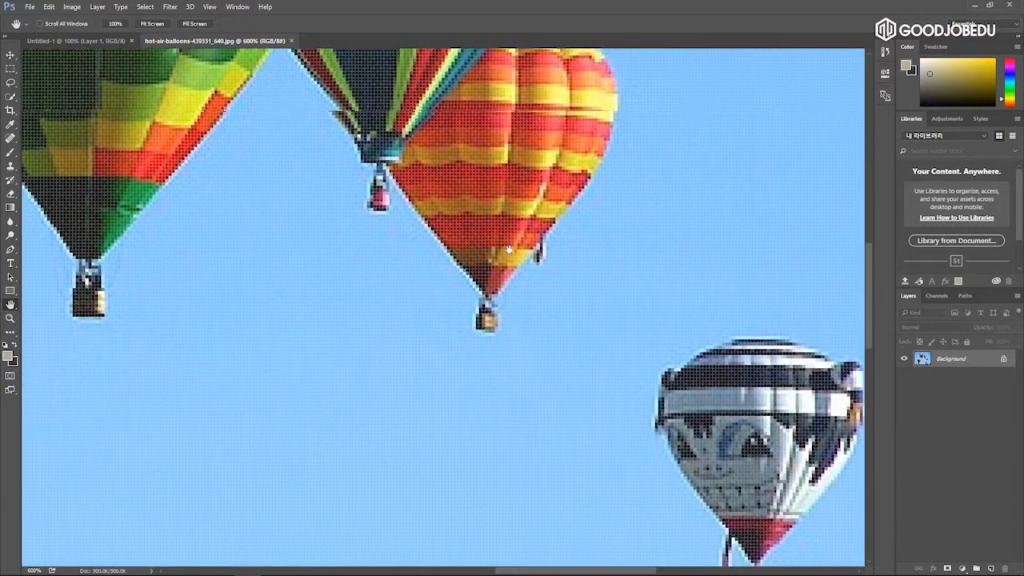
drag(628, 331, 278, 247)
drag(235, 296, 455, 254)
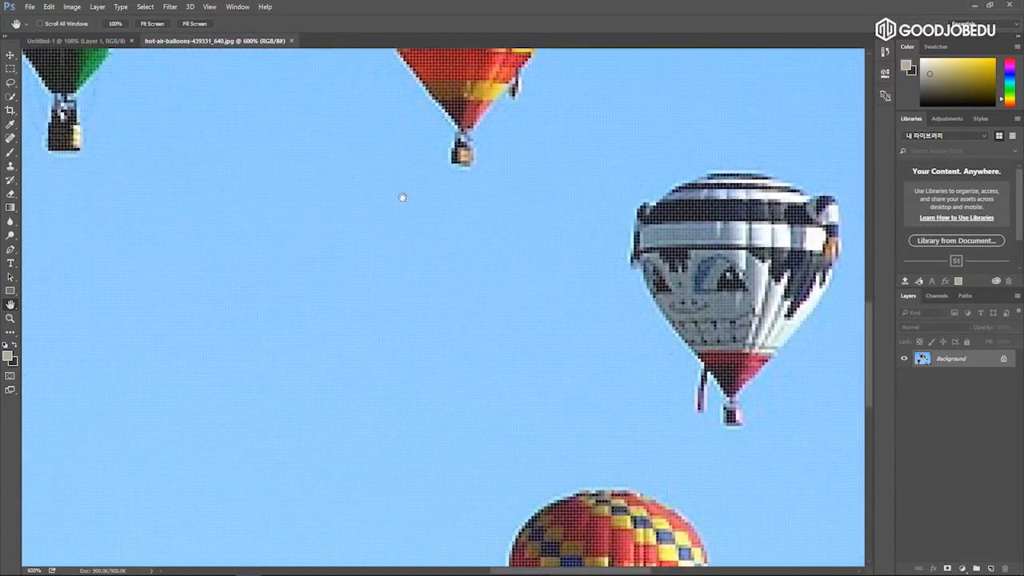
drag(347, 144, 389, 221)
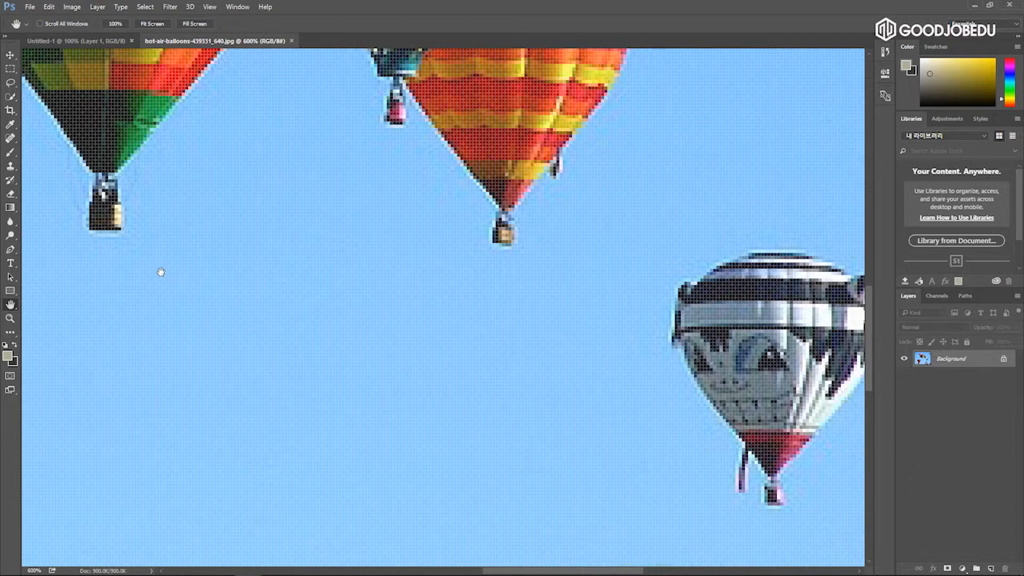
With the Zoom tool active, temporarily switch to the Hand tool and pan across the image to the pink balloon.
click(10, 319)
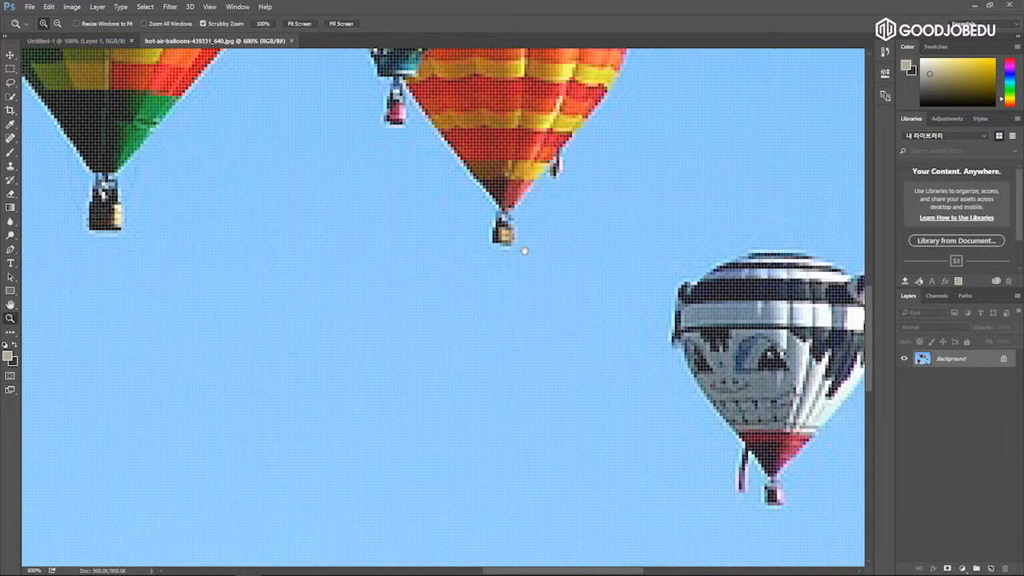
key(space)
drag(507, 150, 630, 253)
drag(568, 153, 671, 285)
drag(550, 344, 740, 68)
drag(469, 310, 738, 226)
drag(517, 301, 463, 188)
drag(678, 240, 488, 232)
drag(712, 215, 528, 306)
drag(447, 209, 240, 528)
drag(470, 218, 680, 116)
drag(253, 280, 240, 347)
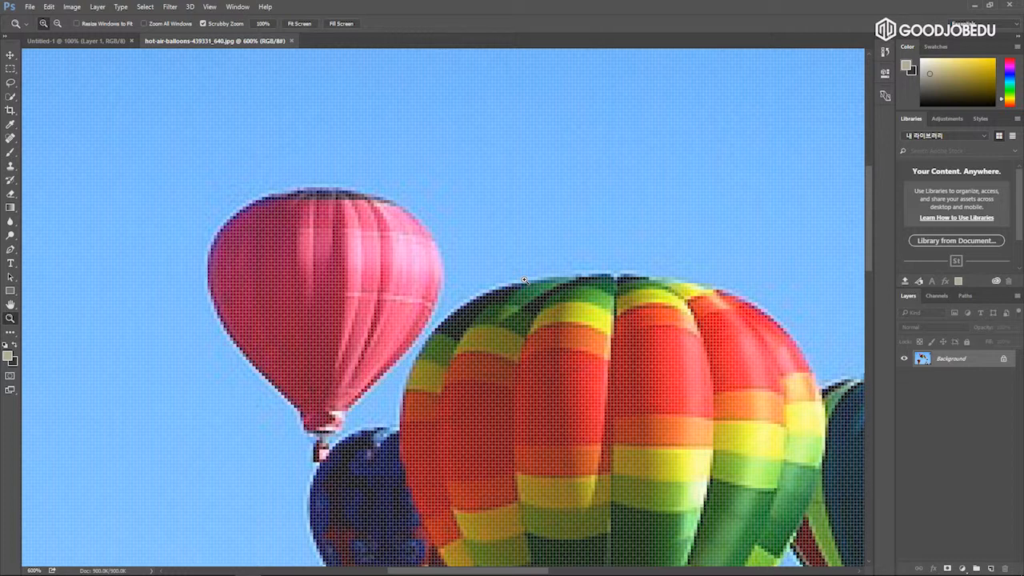
Close the balloon image and start a new document named 포토샵1강.
key(ctrl+w)
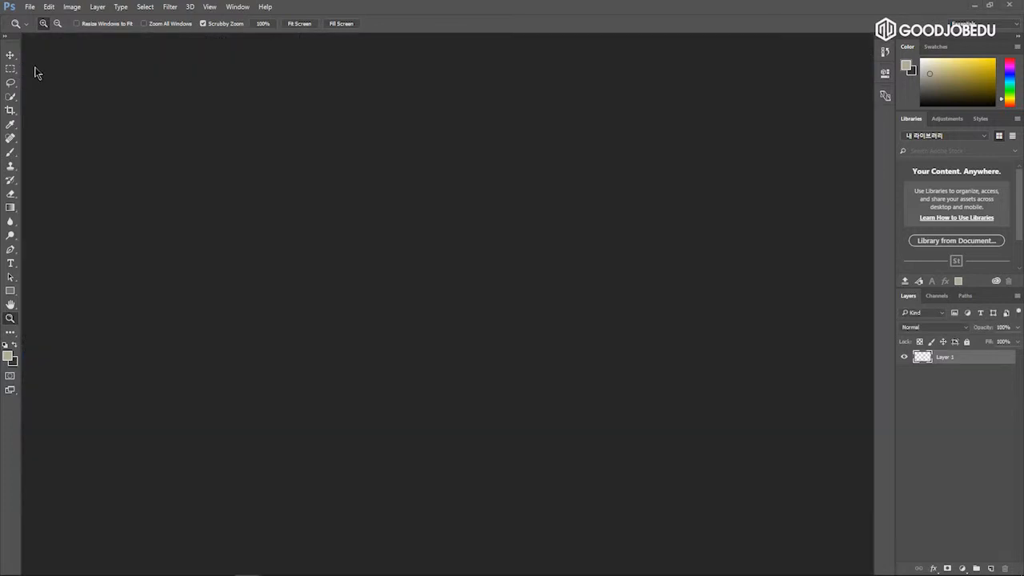
click(30, 8)
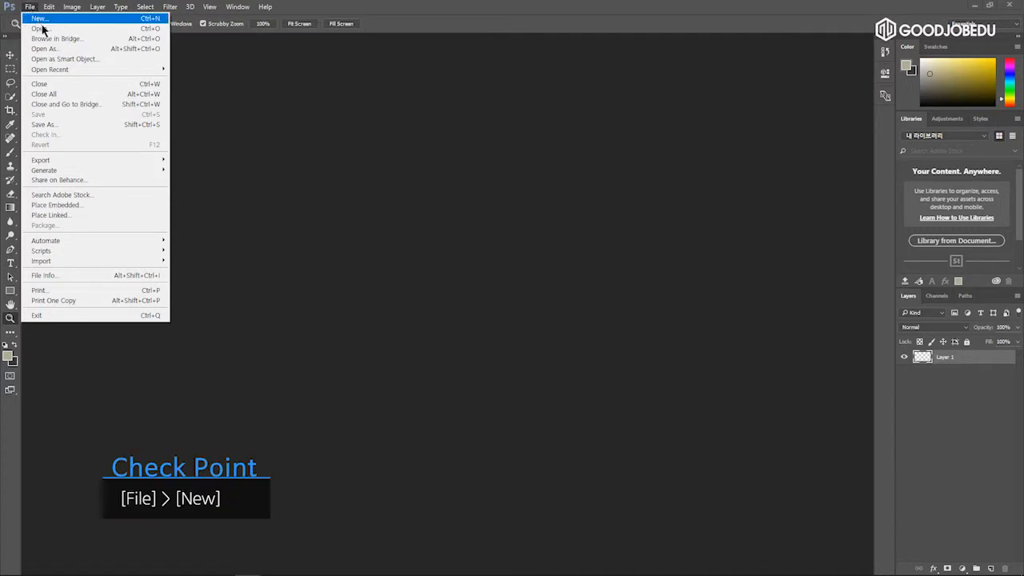
click(57, 19)
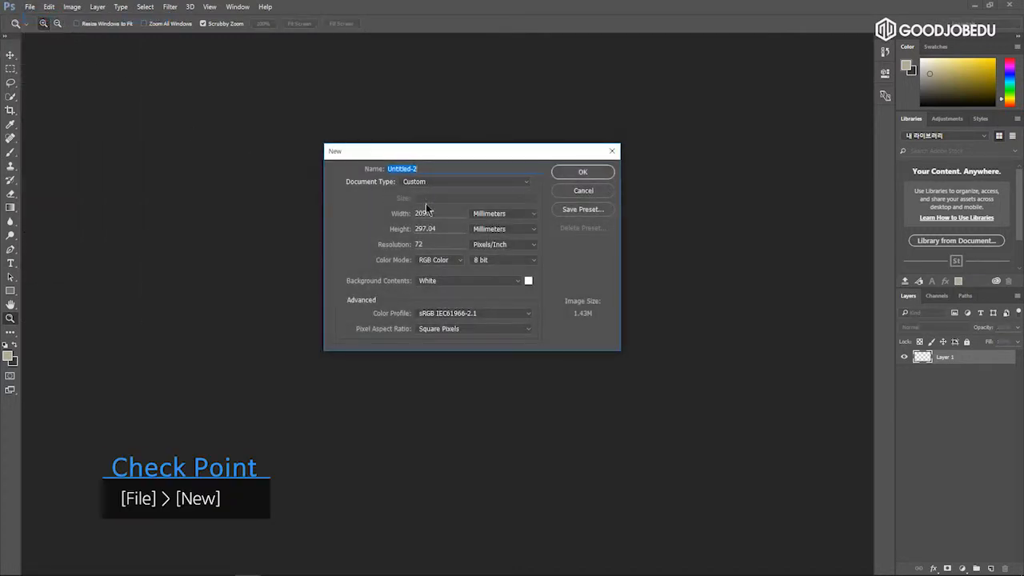
drag(439, 155, 459, 138)
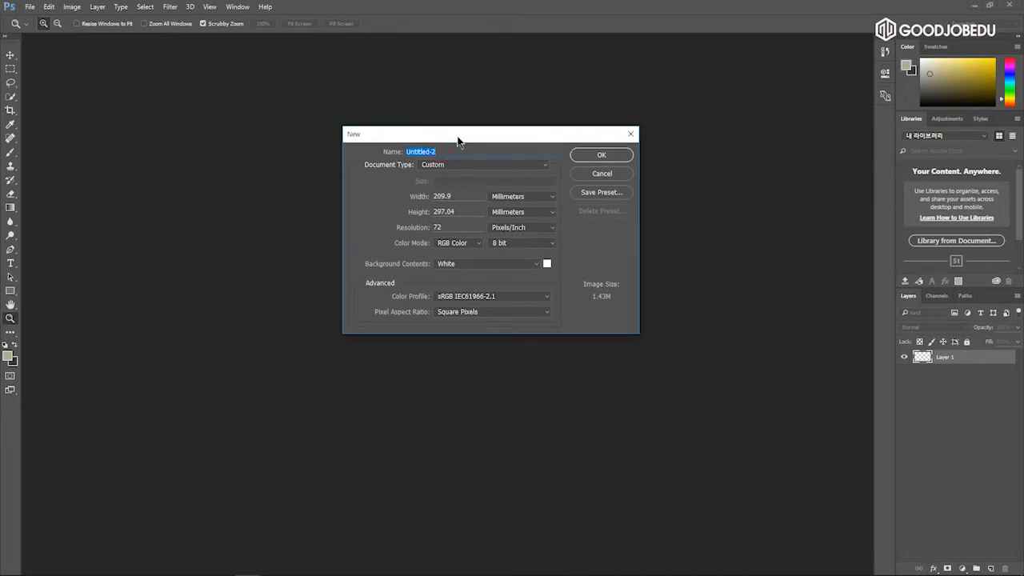
text(프로)
key(BackSpace)
key(BackSpace)
key(BackSpace)
text(포토샵1장)
Set the new document's size to 500 × 500 pixels at 72 pixels/inch in RGB Color, and create it.
click(523, 198)
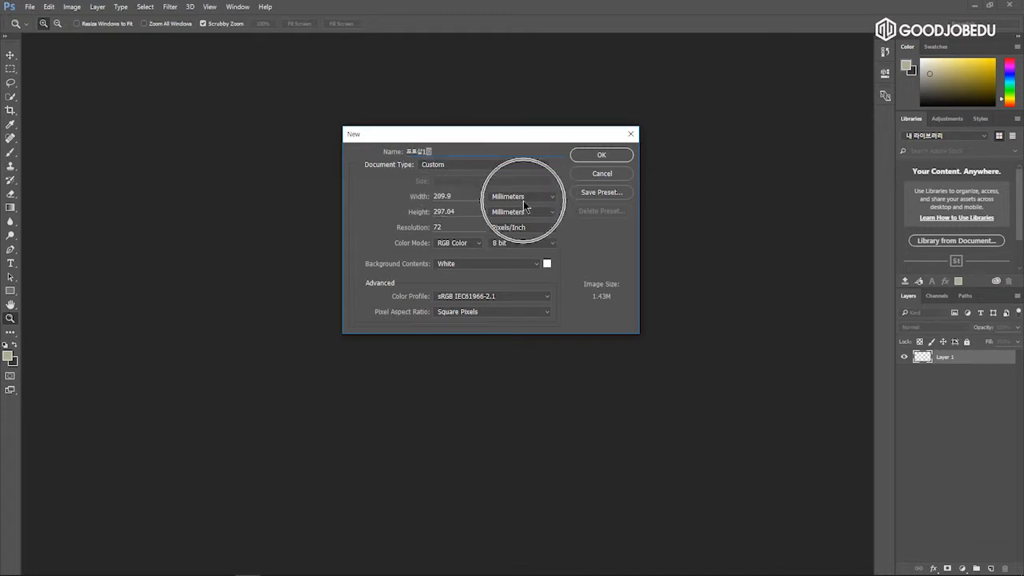
click(516, 206)
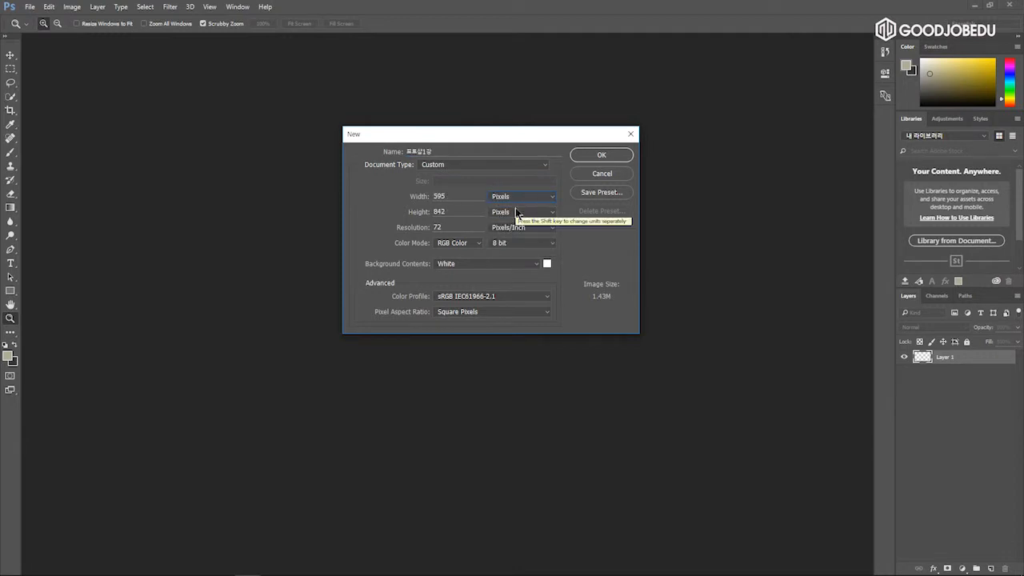
click(446, 196)
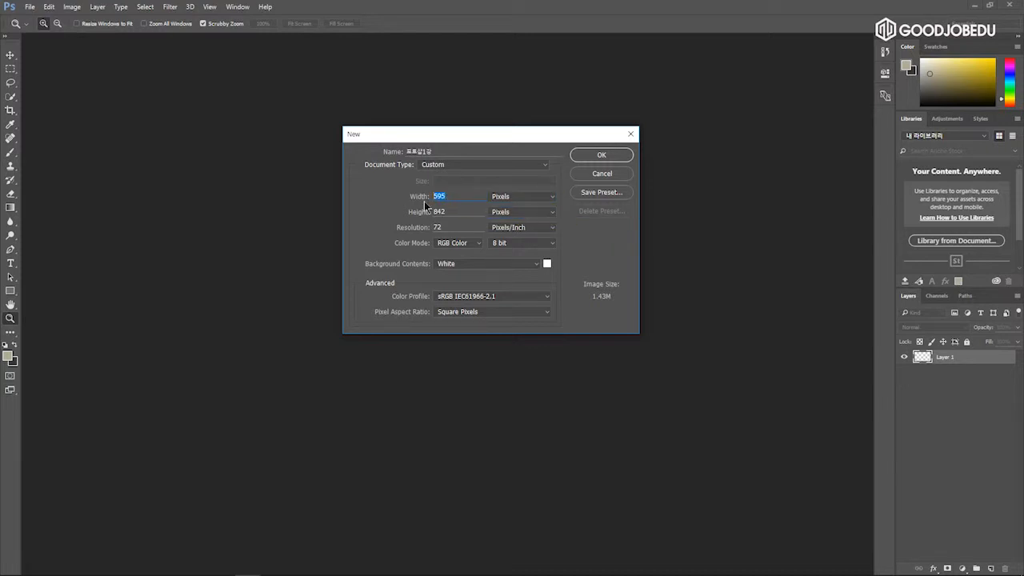
text(500)
click(447, 211)
drag(447, 211, 417, 216)
text(500)
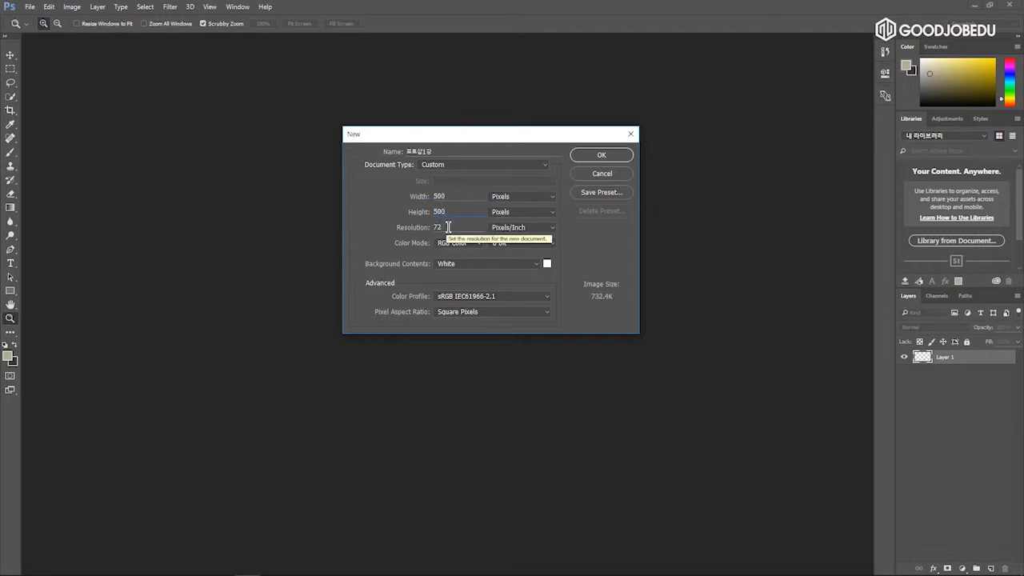
click(448, 227)
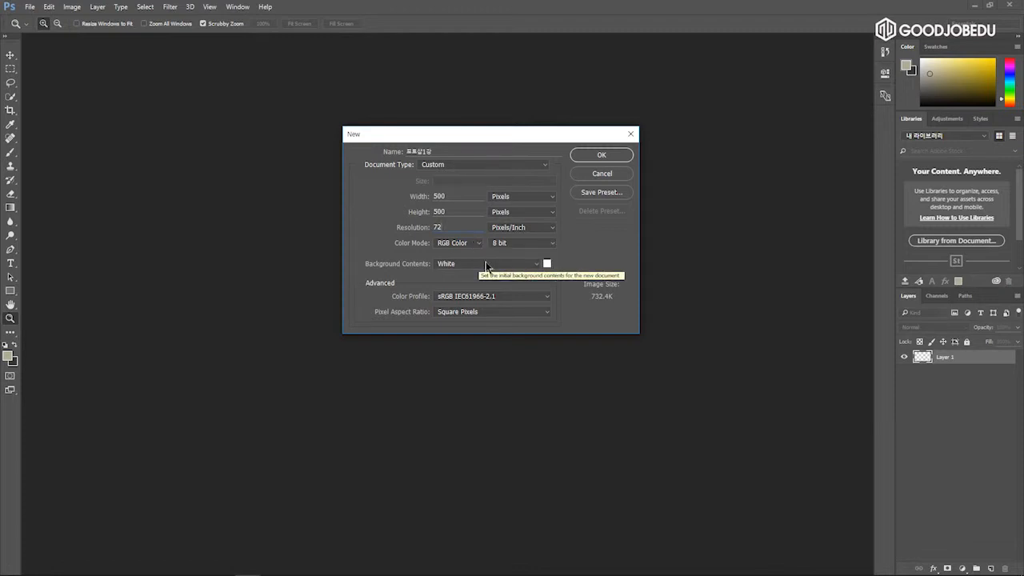
click(616, 155)
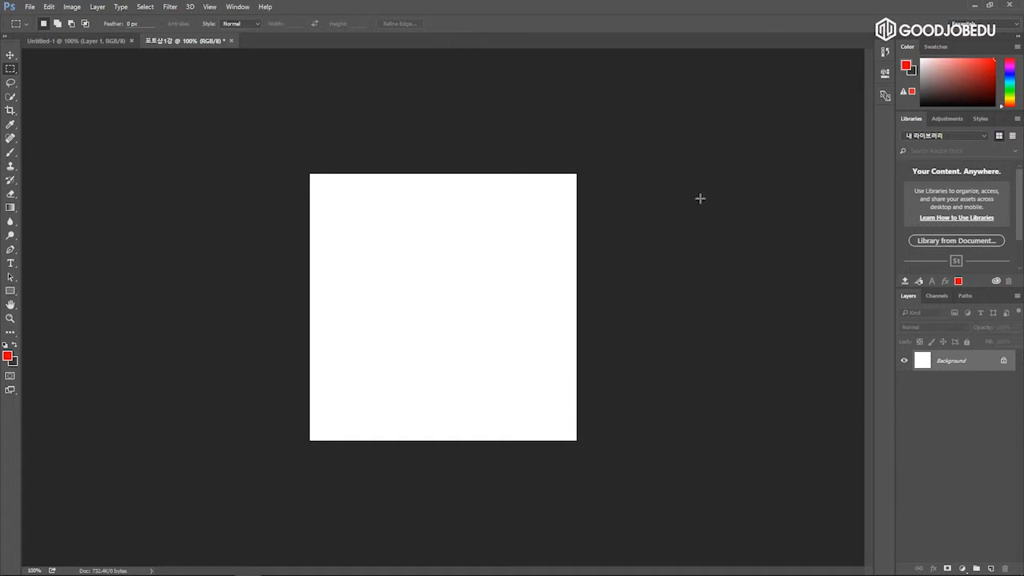
Draw a rectangular selection in the upper middle of the white canvas with the Rectangular Marquee Tool.
click(909, 315)
click(16, 73)
key(ctrl)
key(ctrl)
key(ctrl)
click(12, 68)
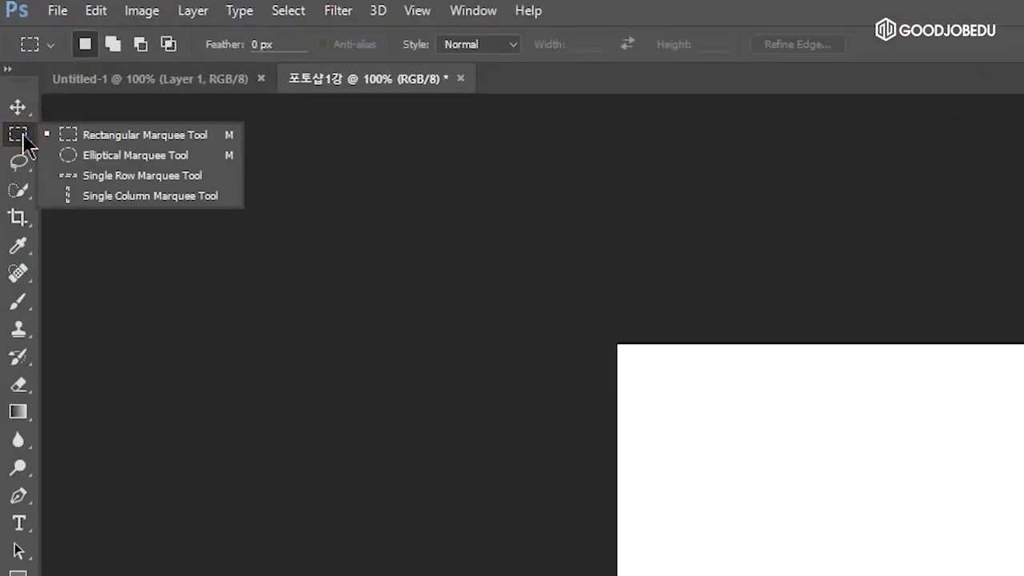
key(ctrl)
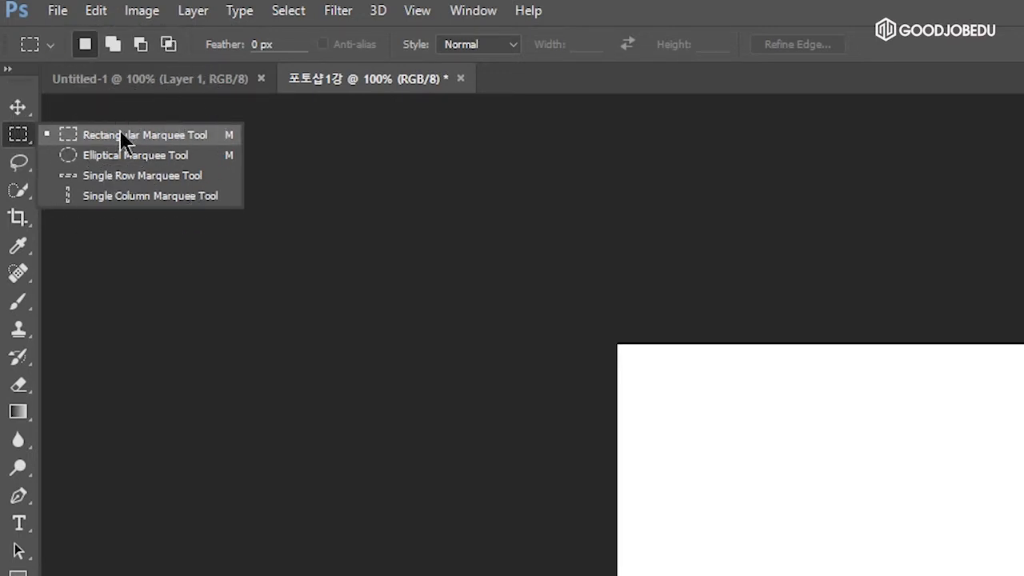
click(120, 135)
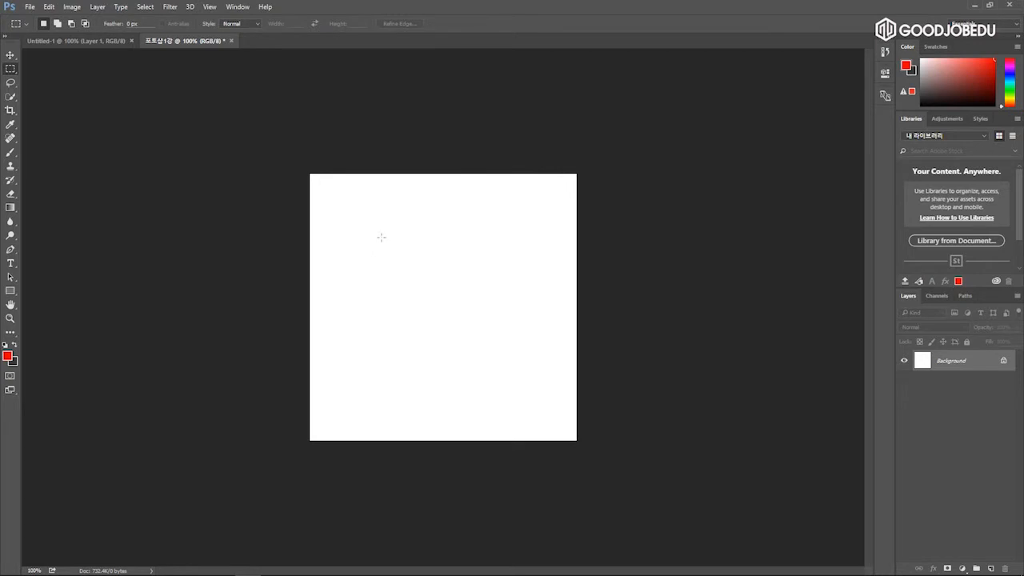
drag(386, 232, 461, 247)
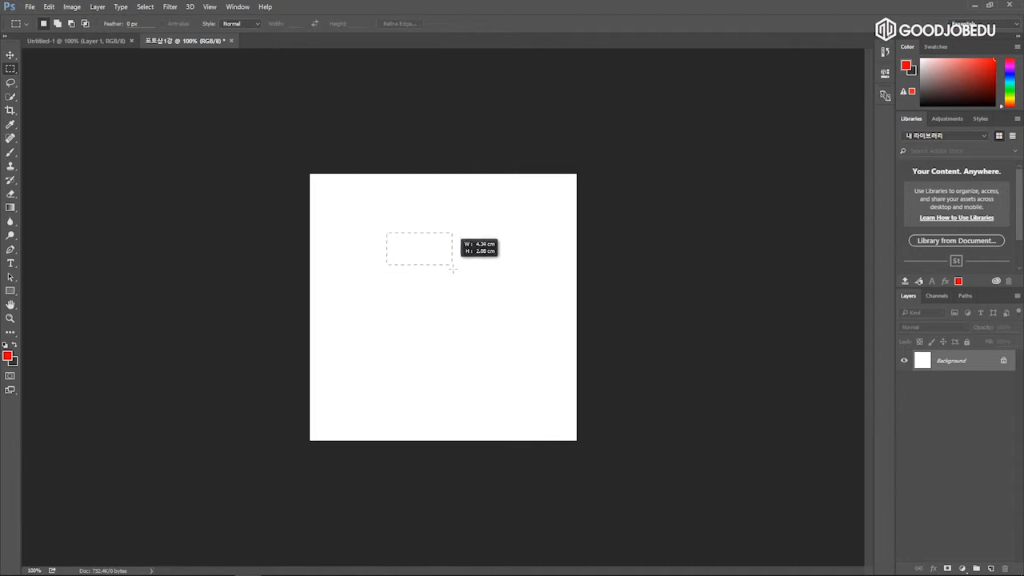
drag(464, 289, 477, 304)
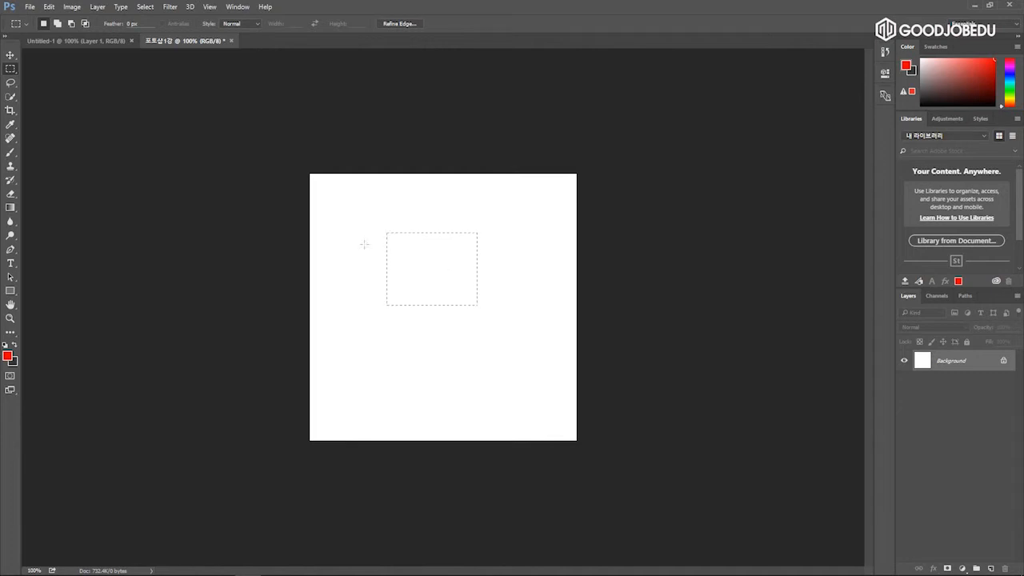
Open the Color Picker for the foreground color and shift the hue to blue at 209°.
click(9, 71)
click(11, 226)
drag(593, 114, 593, 164)
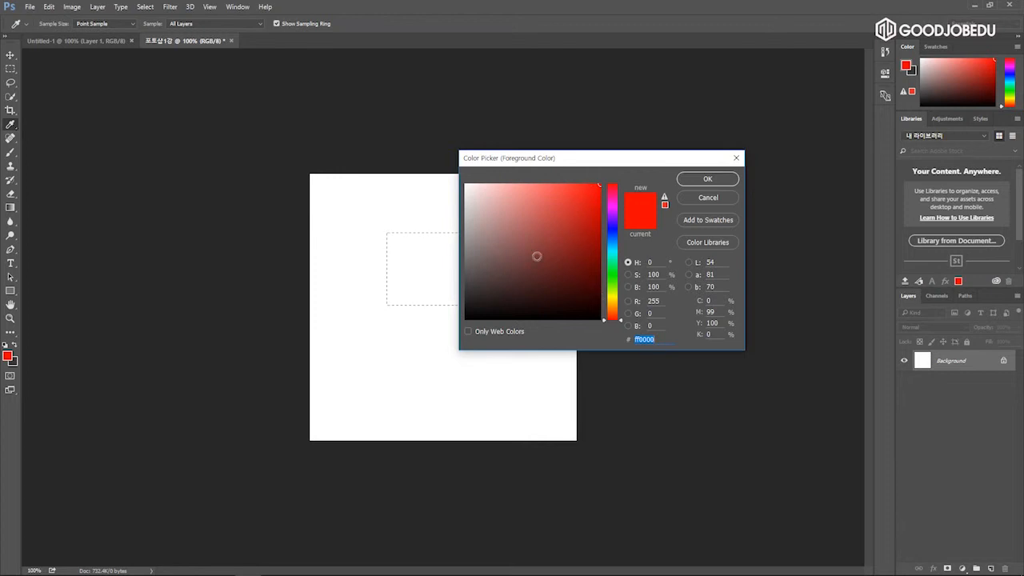
mouse_move(534, 228)
mouse_down()
mouse_move(571, 211)
mouse_move(575, 193)
mouse_move(577, 261)
mouse_move(534, 273)
mouse_move(540, 244)
mouse_move(591, 195)
mouse_move(591, 213)
mouse_move(600, 174)
mouse_up()
drag(620, 322, 622, 194)
drag(620, 220, 616, 240)
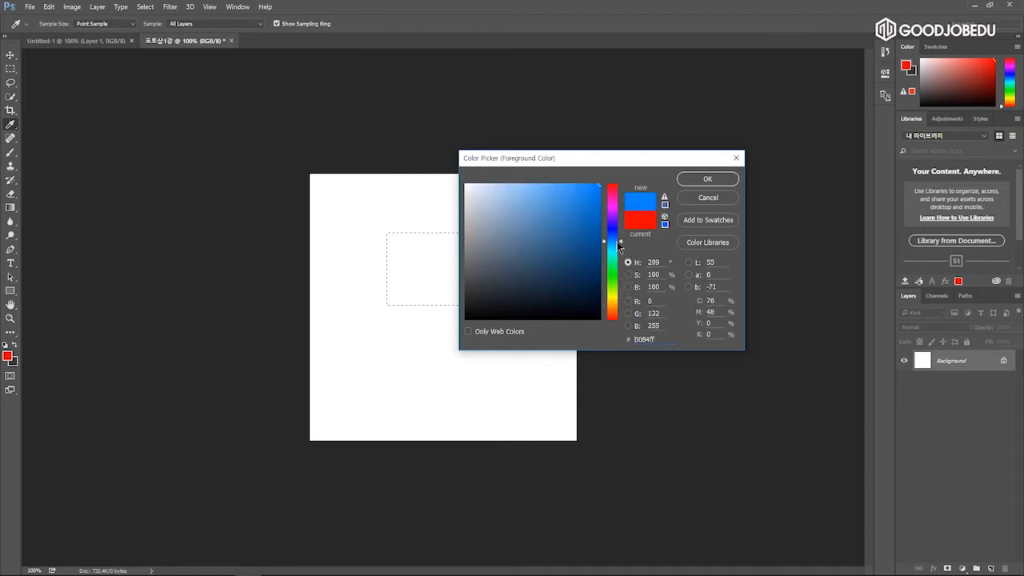
Sample several dark and bright shades of blue, and set the foreground color to pure red, ff0000.
click(572, 234)
click(568, 218)
click(533, 231)
click(548, 279)
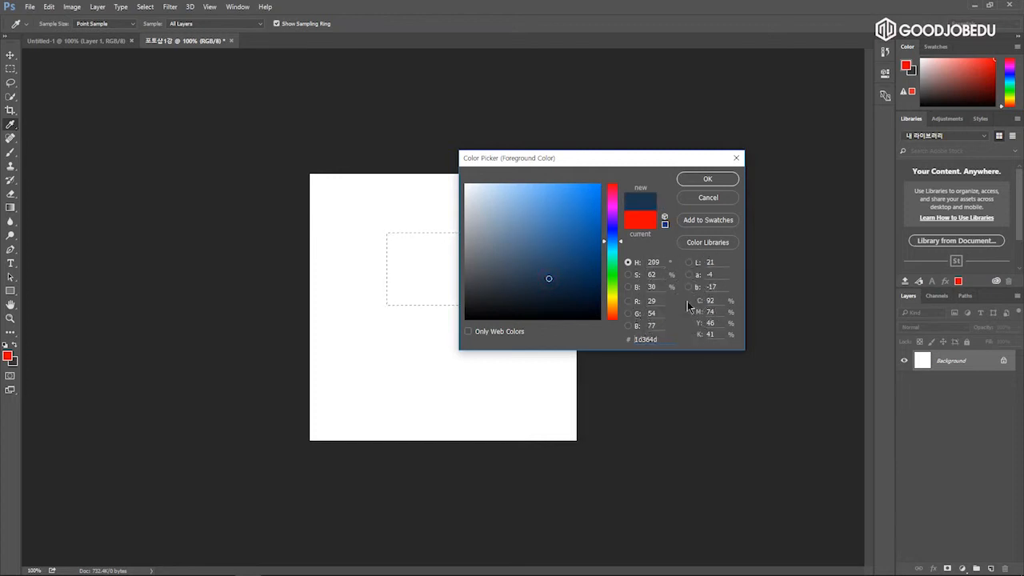
click(578, 214)
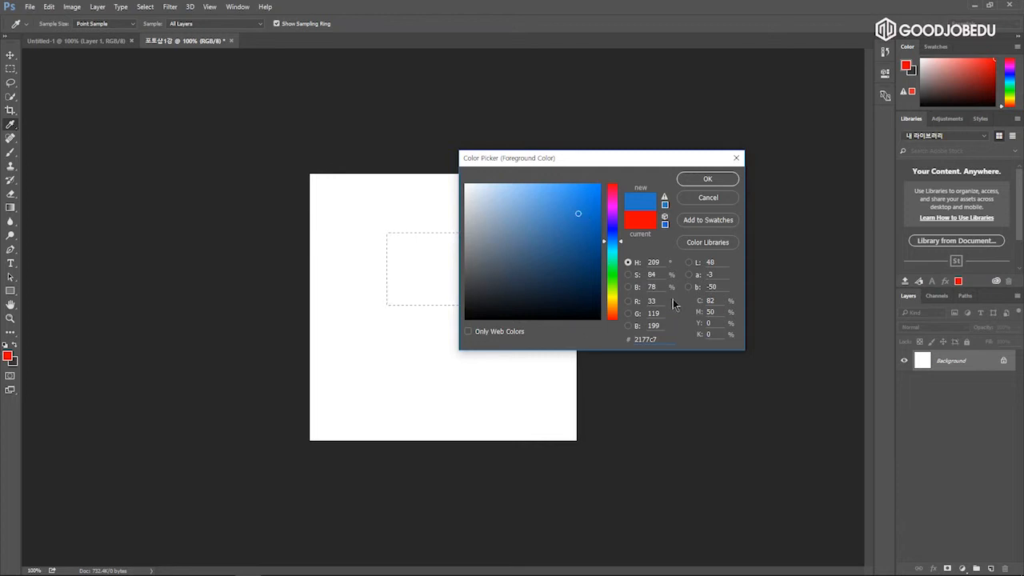
drag(582, 222, 587, 192)
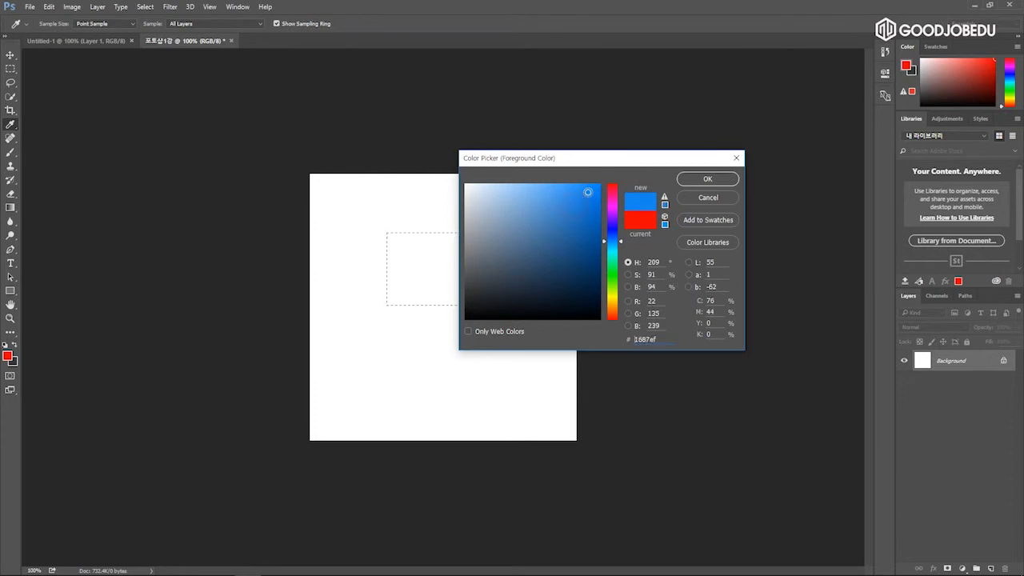
drag(622, 248, 602, 181)
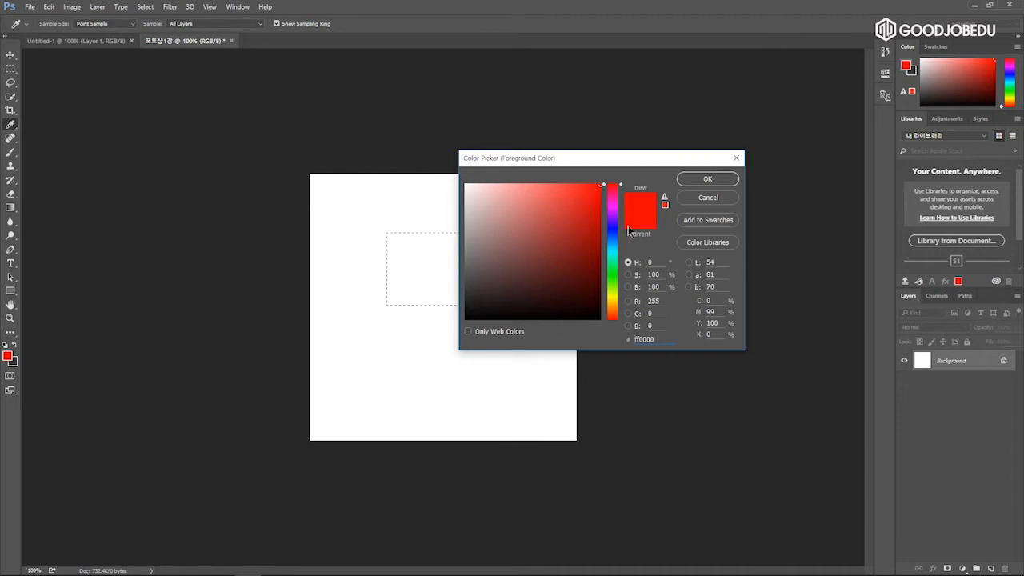
click(708, 181)
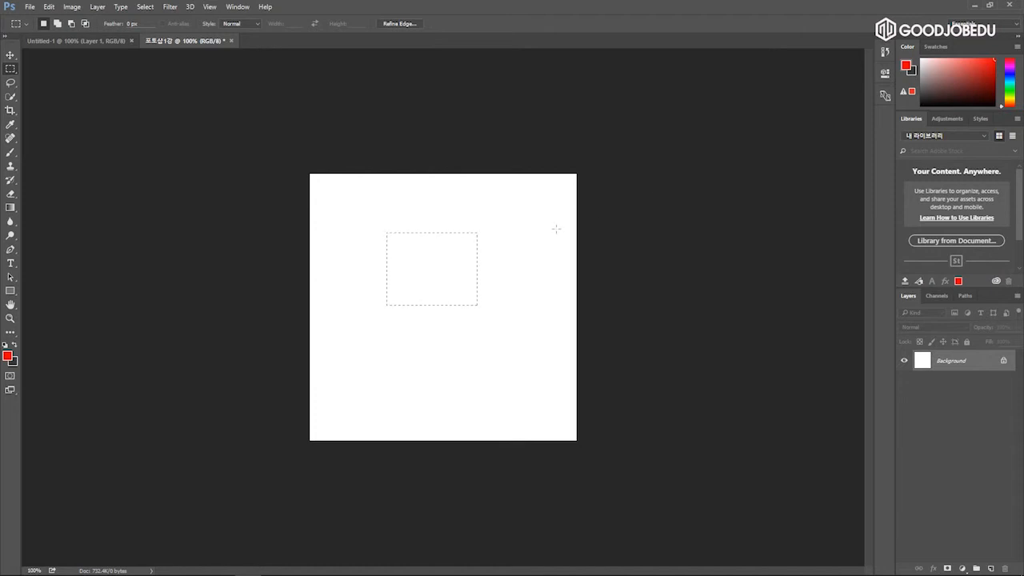
Add a new empty layer above the Background layer.
click(907, 300)
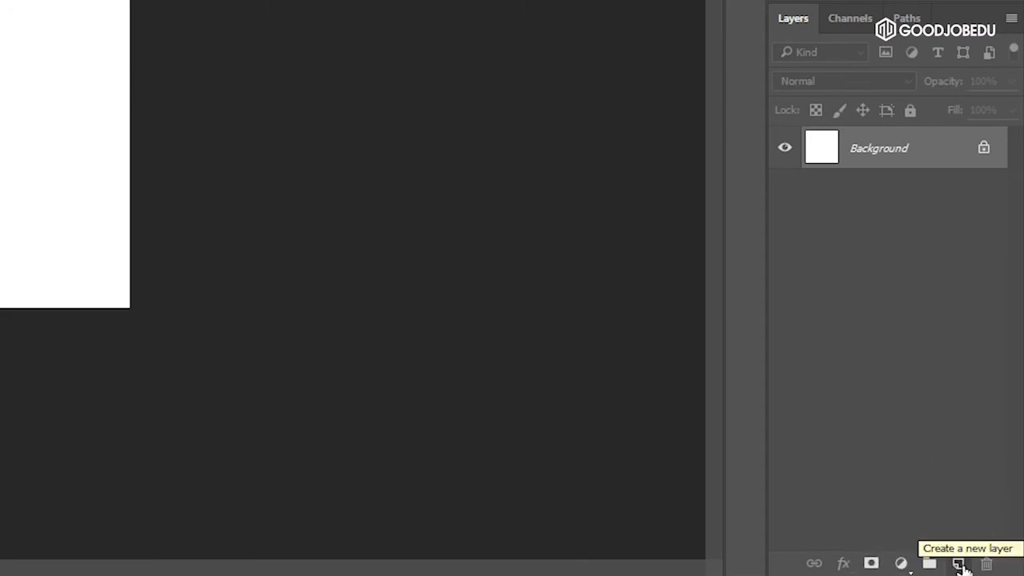
click(958, 564)
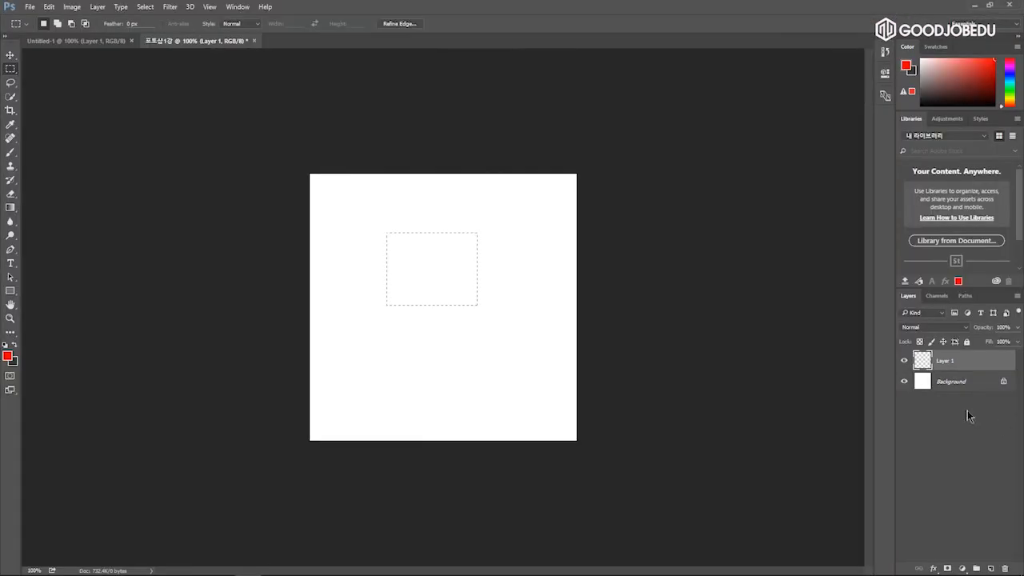
Fill the rectangular selection on Layer 1 with the red foreground color, using Normal mode at 100% opacity.
click(48, 7)
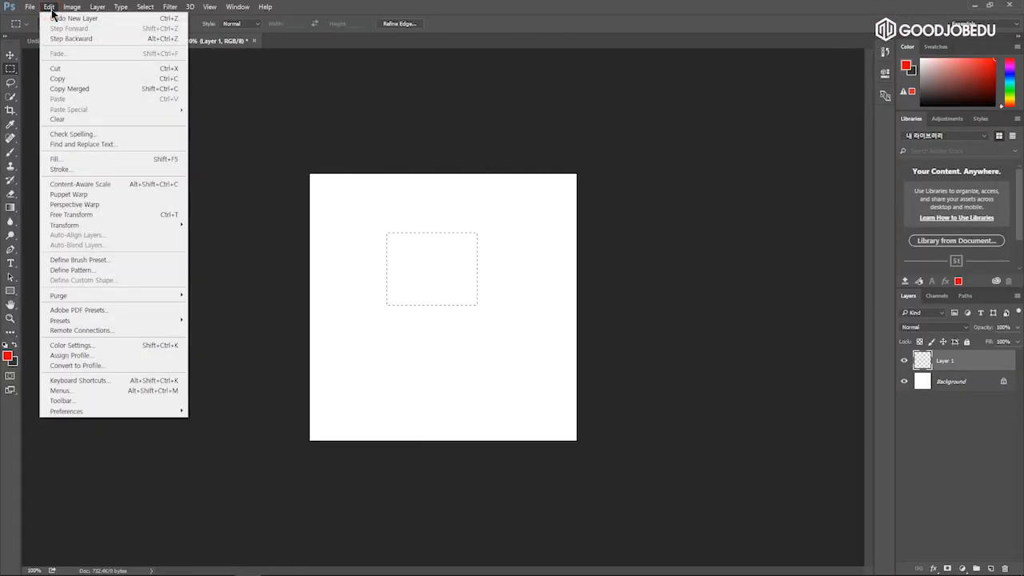
click(72, 164)
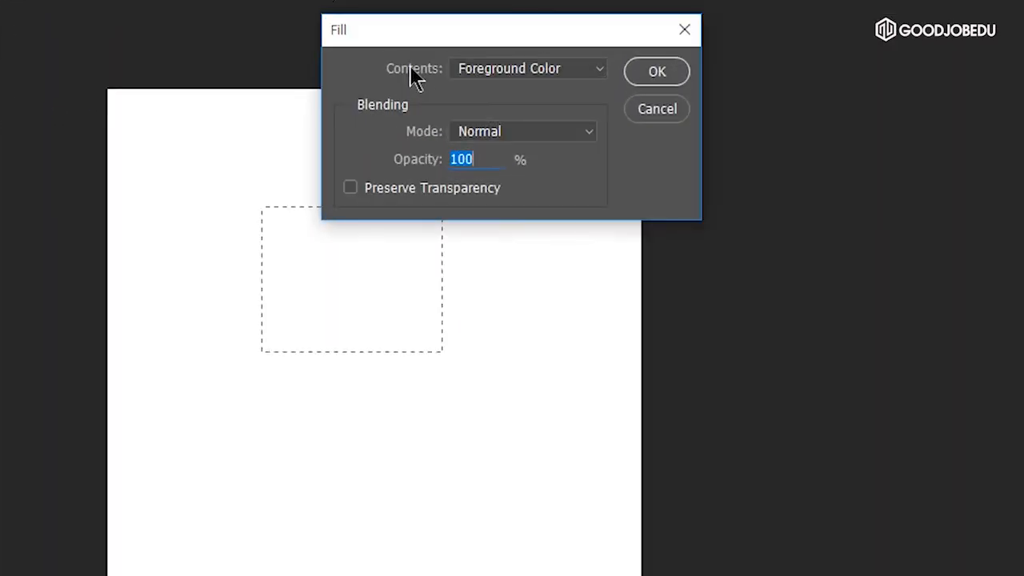
click(519, 164)
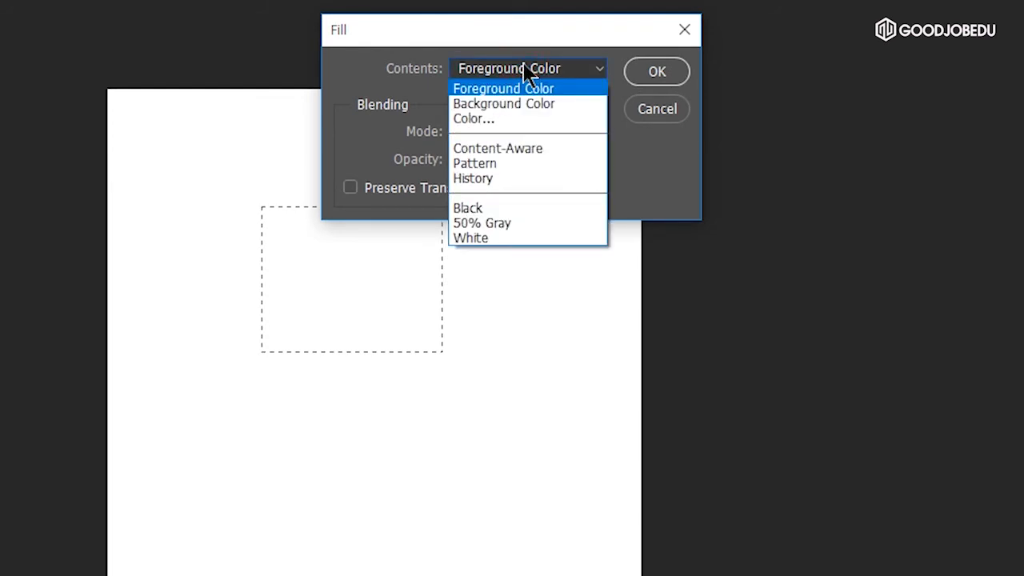
click(531, 89)
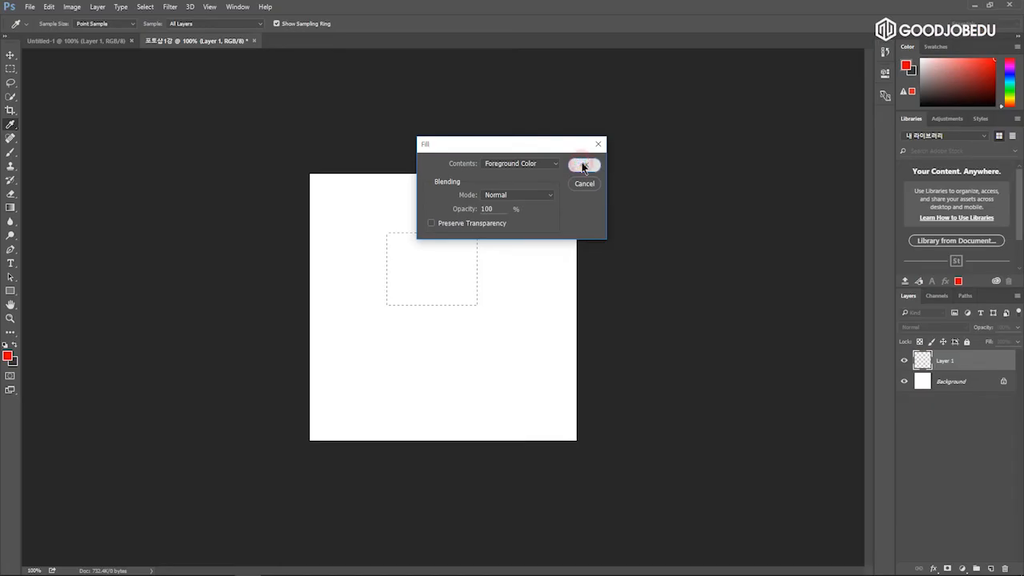
click(656, 74)
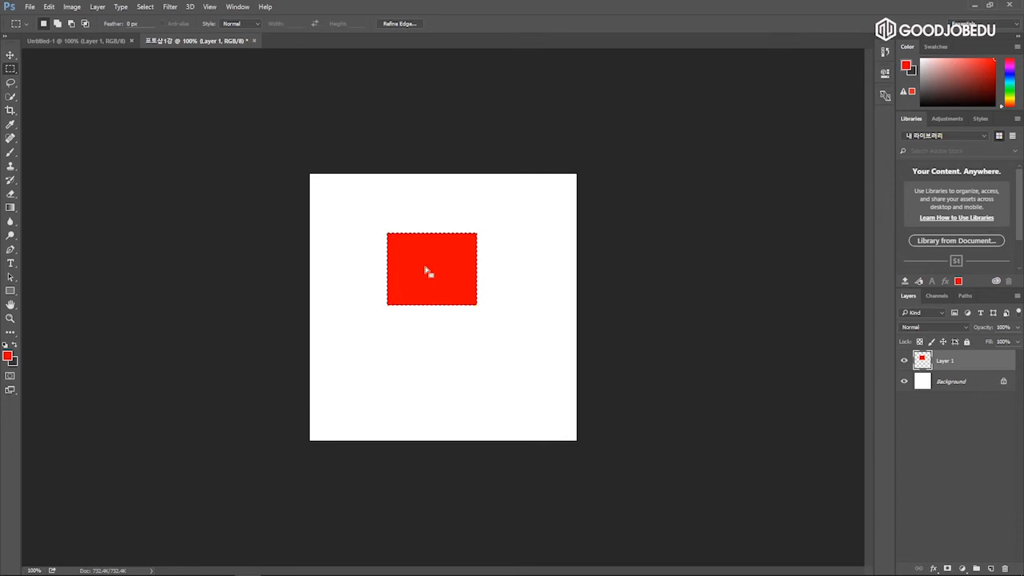
Deselect the rectangular selection around the red fill.
key(ctrl)
click(151, 9)
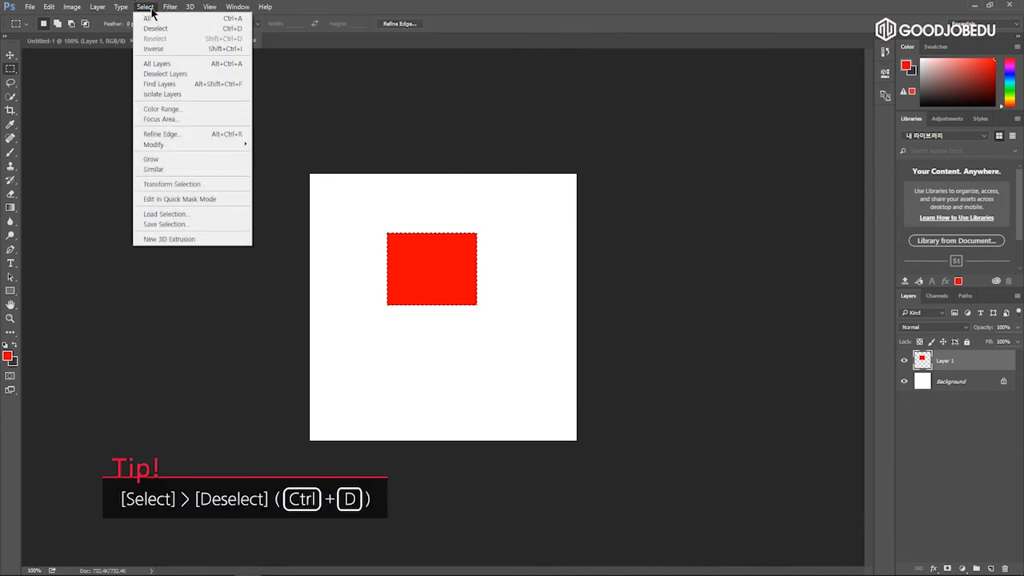
click(158, 30)
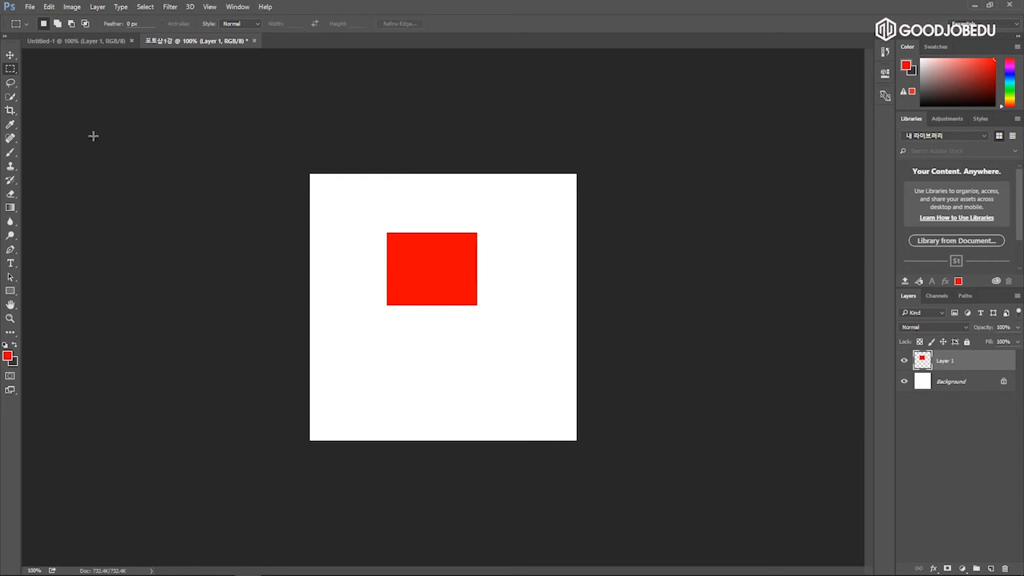
Move the red rectangle on Layer 1 slightly down and to the right, near the canvas center, with the Move Tool.
click(425, 254)
click(11, 70)
key(ctrl)
key(ctrl)
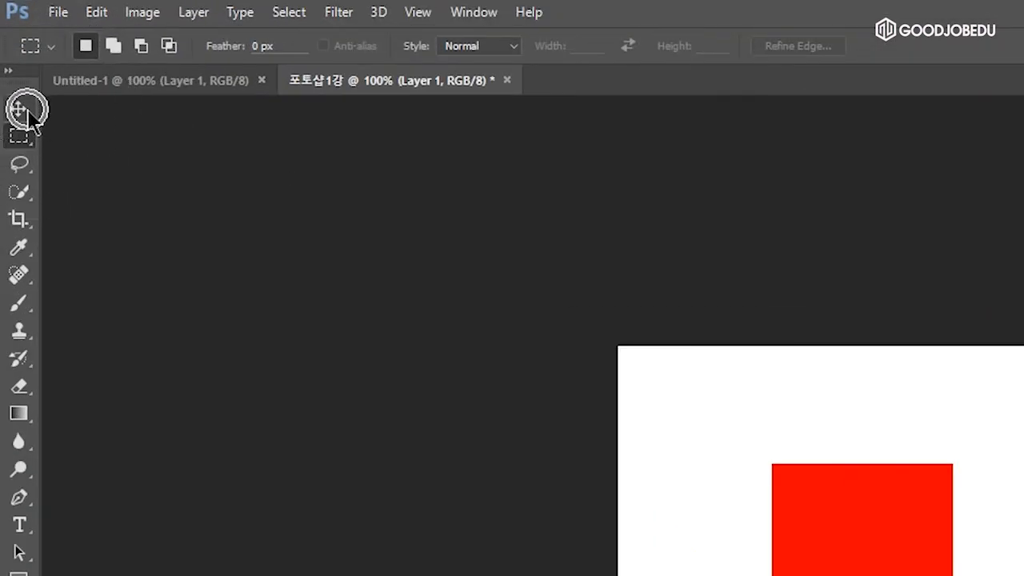
click(25, 114)
key(ctrl)
key(ctrl)
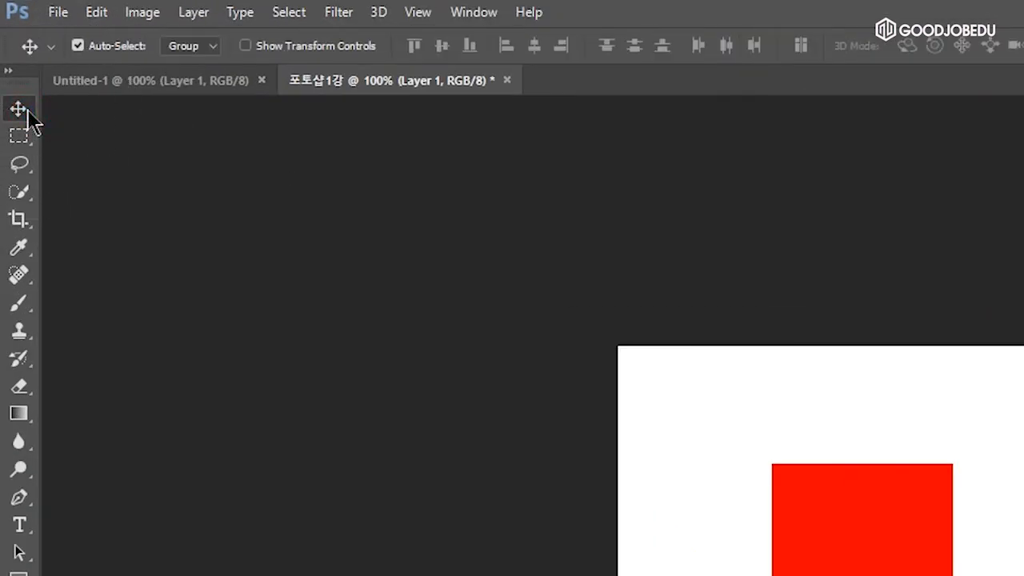
key(ctrl)
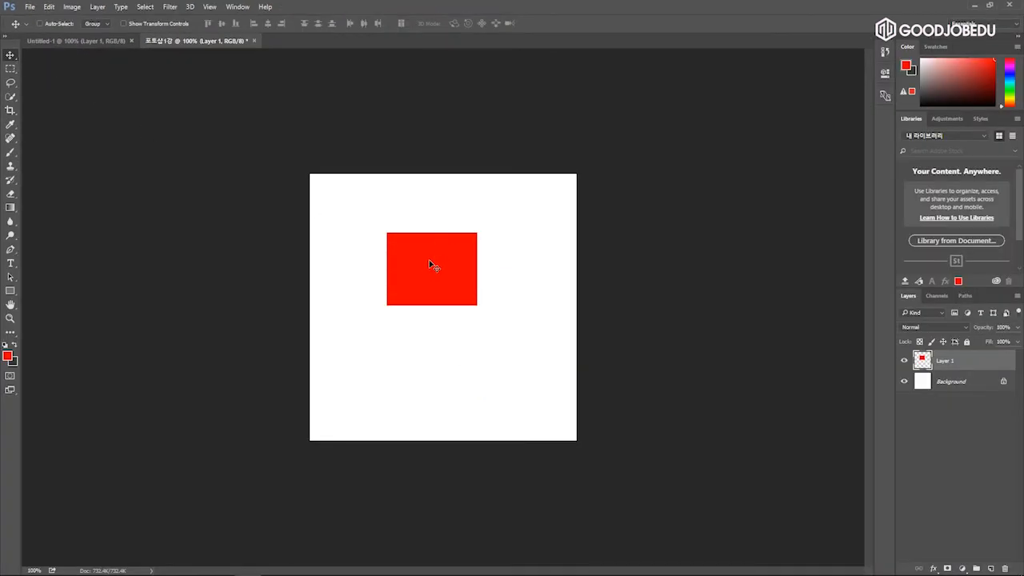
drag(439, 270, 465, 295)
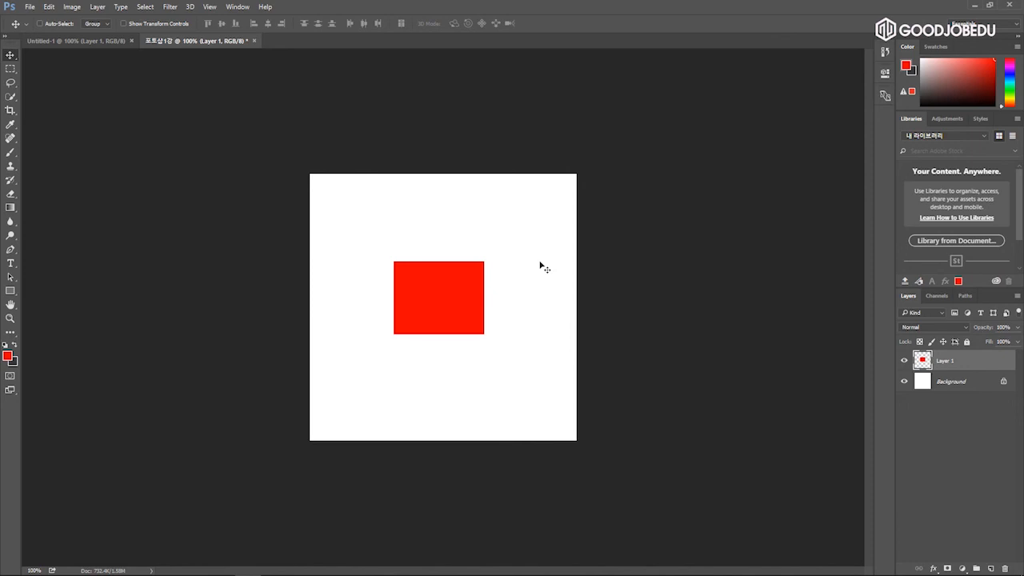